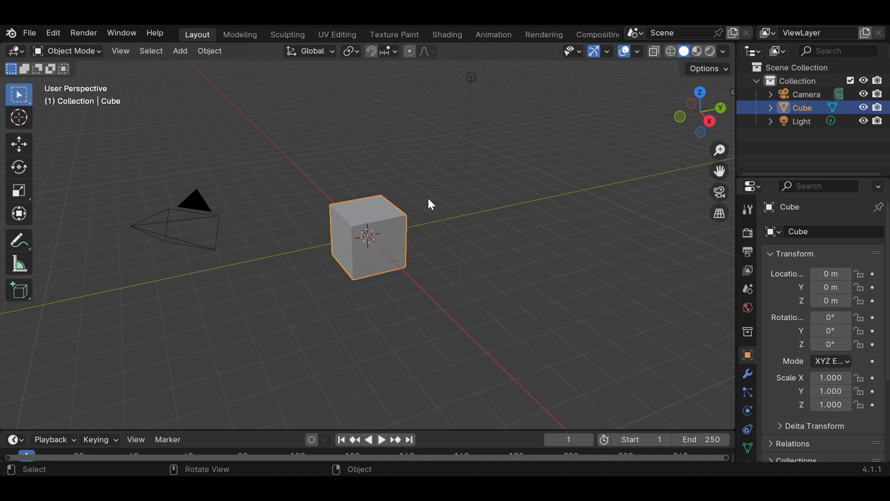
{"action": "scroll", "coordinate": [427, 198], "scroll_direction": "up", "scroll_amount": 4}
{"action": "scroll", "coordinate": [428, 198], "scroll_direction": "down", "scroll_amount": 4}
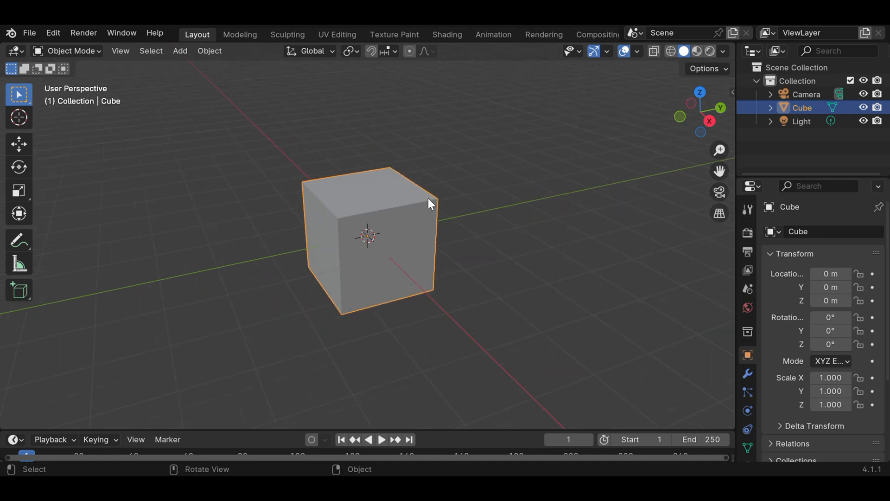
{"action": "left_click", "coordinate": [506, 259]}
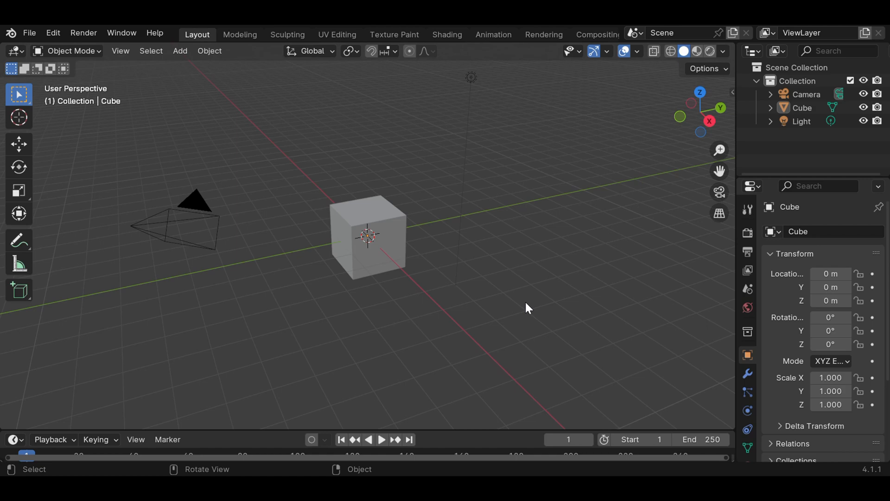
- Enable the Screencast Keys overlay in the 3D viewport, collapse its settings and narrow the sidebar
{"action": "key", "text": "n"}
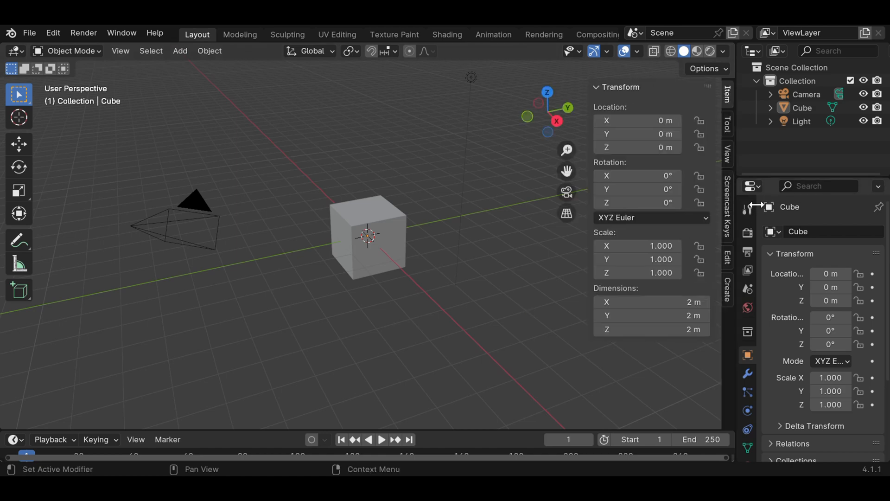
{"action": "left_click", "coordinate": [726, 235]}
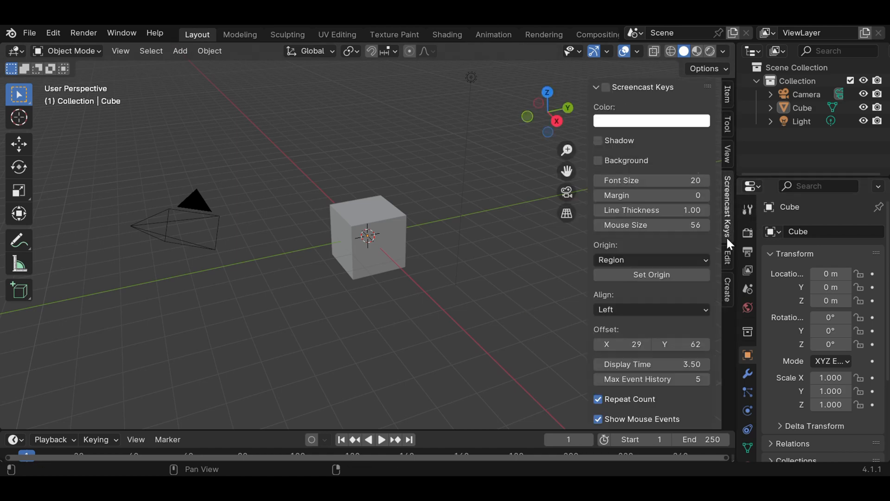
{"action": "left_click", "coordinate": [606, 88]}
{"action": "left_click", "coordinate": [359, 325]}
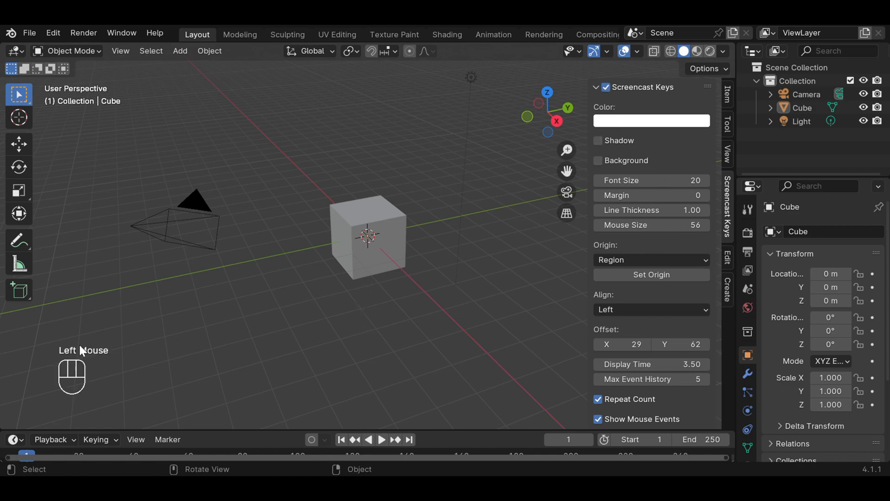
{"action": "left_click", "coordinate": [224, 333]}
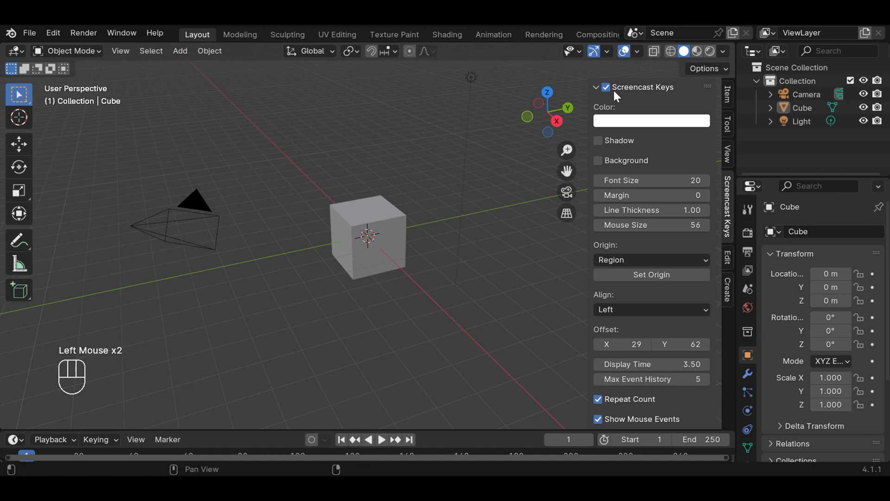
{"action": "left_click", "coordinate": [596, 88]}
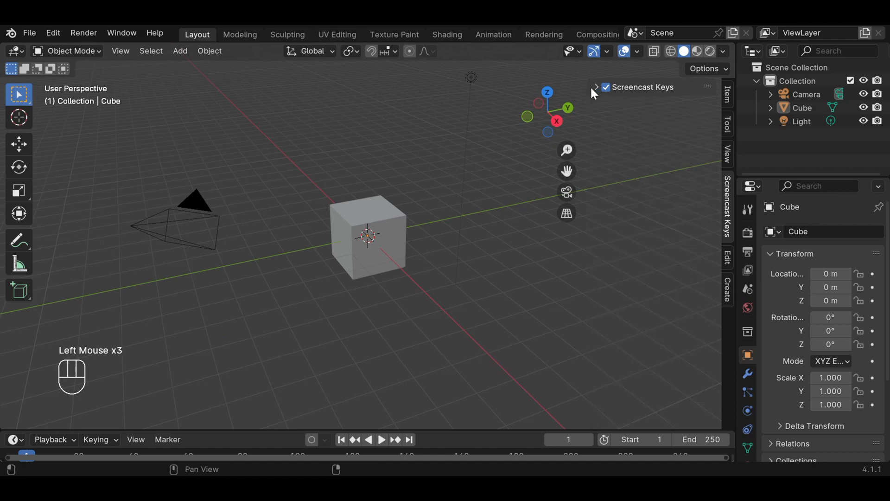
{"action": "left_click_drag", "start_coordinate": [589, 87], "coordinate": [699, 90]}
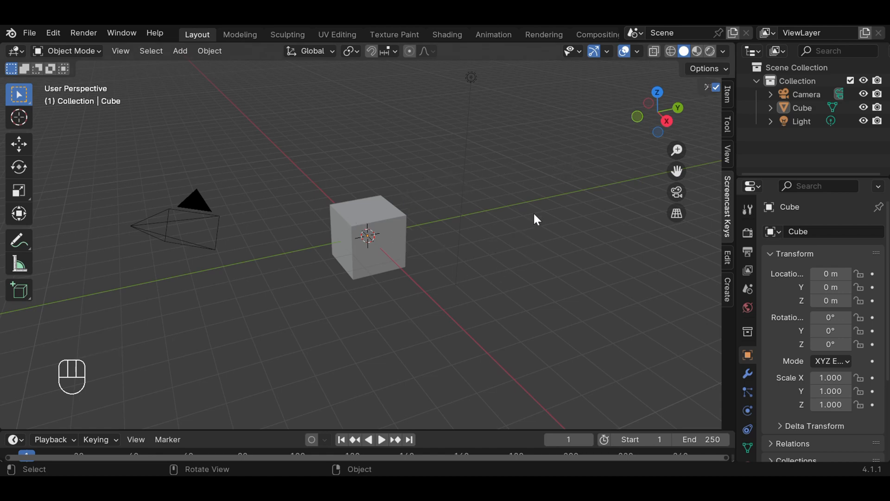
- Delete the default cube from the scene
{"action": "scroll", "coordinate": [520, 166], "scroll_direction": "down", "scroll_amount": 1}
{"action": "scroll", "coordinate": [520, 166], "scroll_direction": "up", "scroll_amount": 2}
{"action": "scroll", "coordinate": [520, 166], "scroll_direction": "down", "scroll_amount": 3}
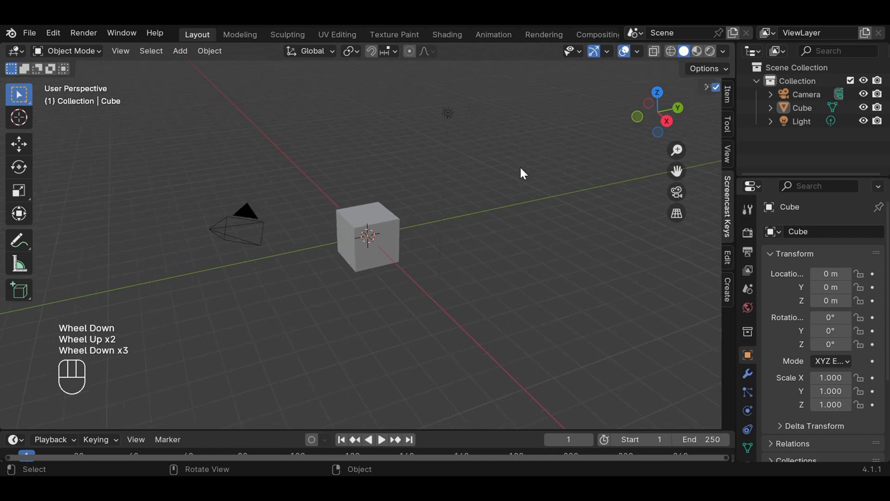
{"action": "left_click", "coordinate": [394, 228]}
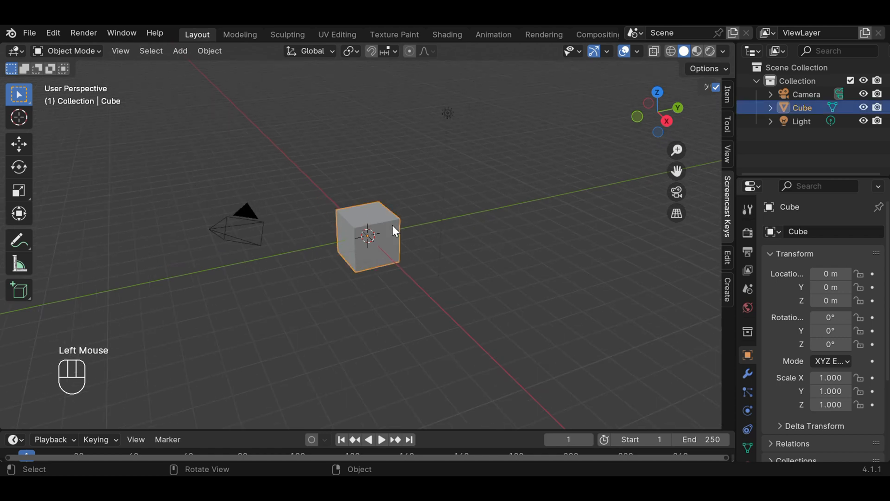
{"action": "key", "text": "Delete"}
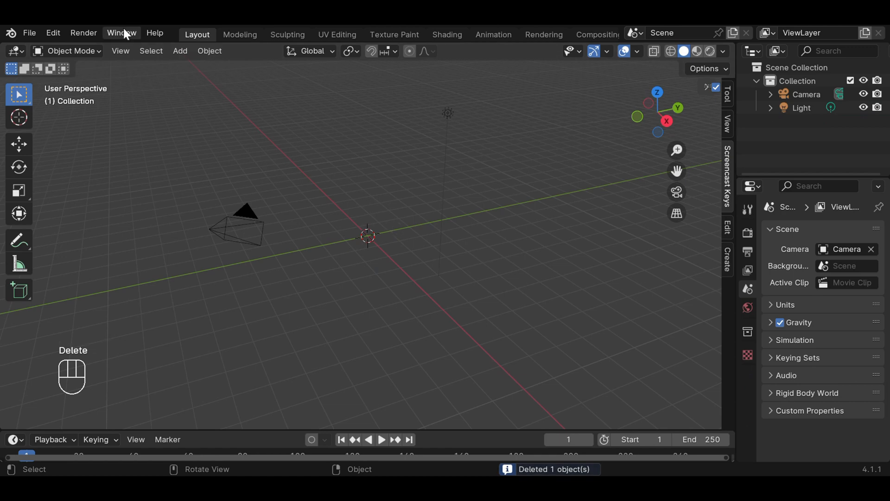
- Add a plane mesh at the world origin
{"action": "left_click", "coordinate": [181, 52]}
{"action": "mouse_move", "coordinate": [189, 62]}
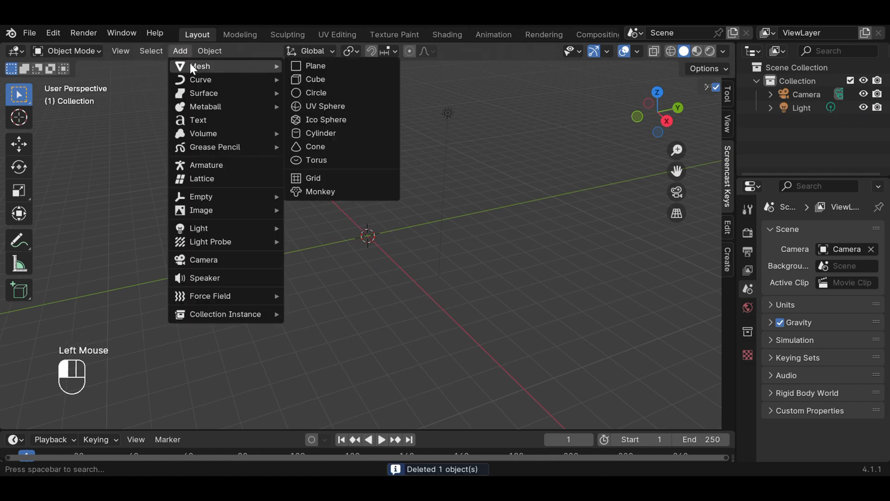
{"action": "left_click", "coordinate": [321, 65]}
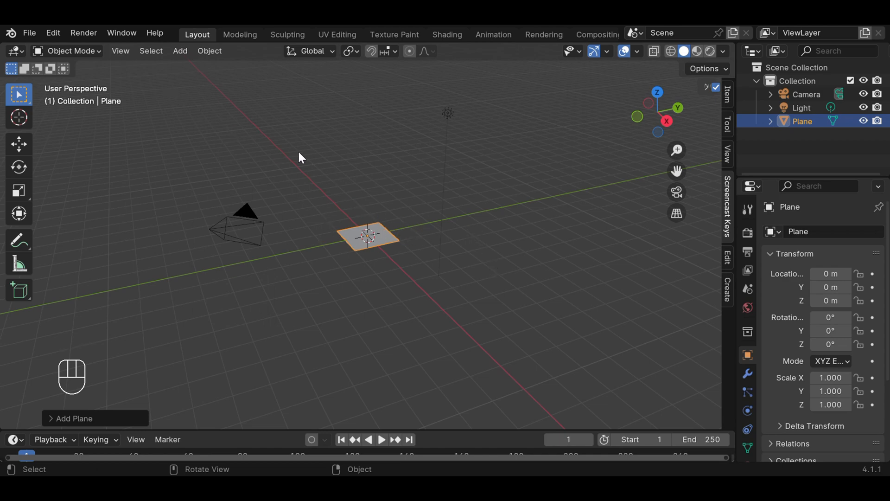
- Switch to the top viewpoint and enlarge the plane uniformly to a scale of about 3.6
{"action": "left_click", "coordinate": [128, 56]}
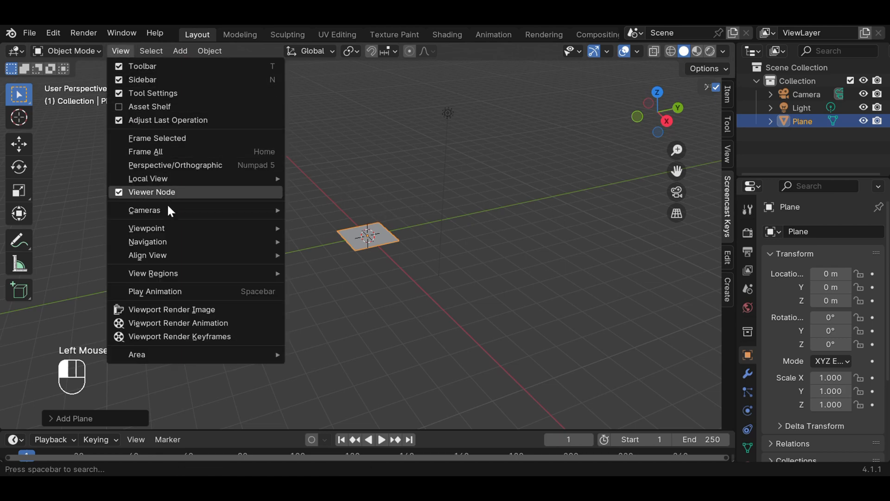
{"action": "mouse_move", "coordinate": [172, 227]}
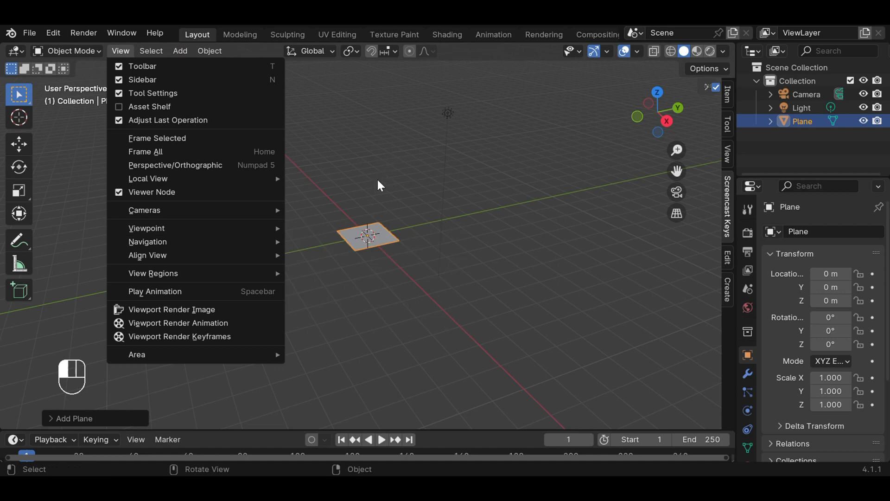
{"action": "mouse_move", "coordinate": [204, 212]}
{"action": "mouse_move", "coordinate": [228, 227]}
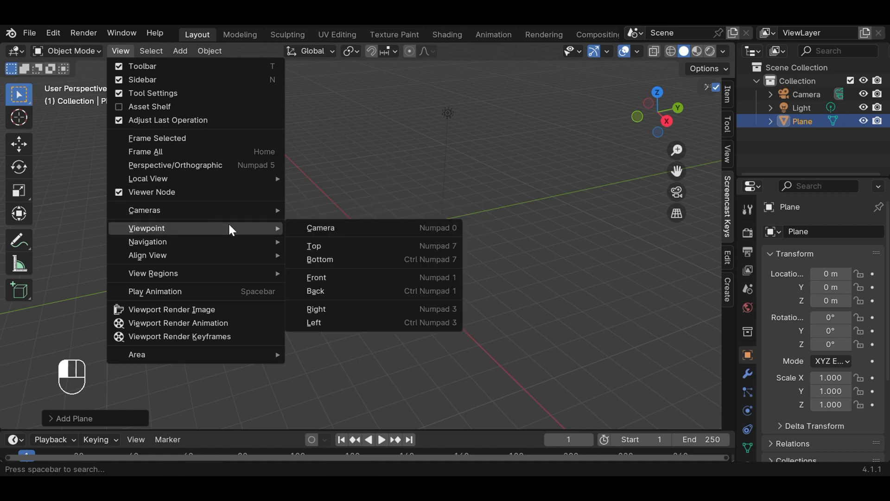
{"action": "left_click", "coordinate": [398, 246]}
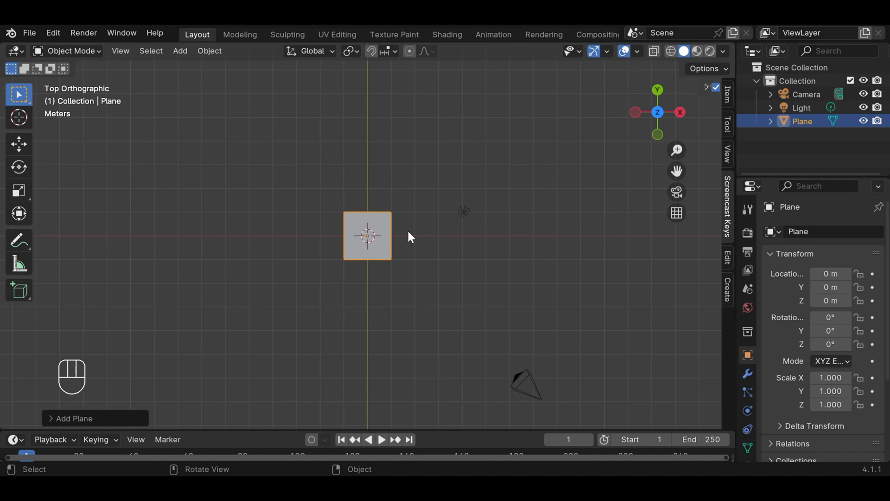
{"action": "key", "text": "s"}
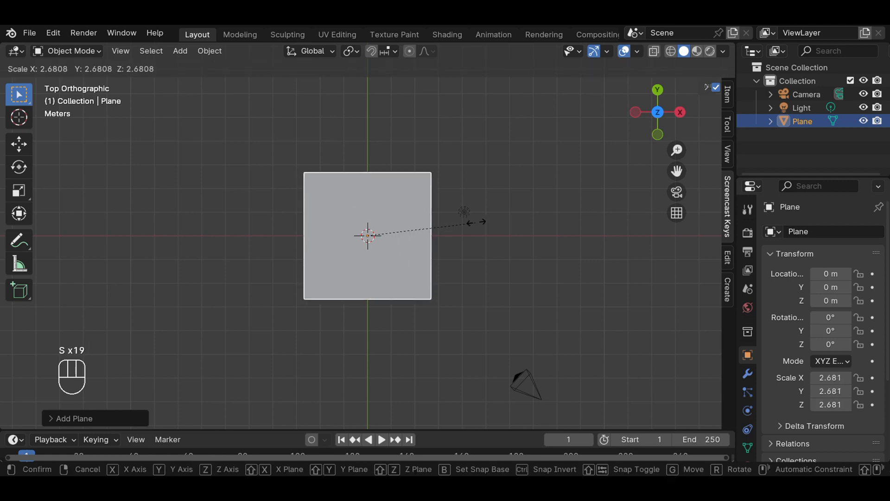
{"action": "left_click", "coordinate": [513, 215]}
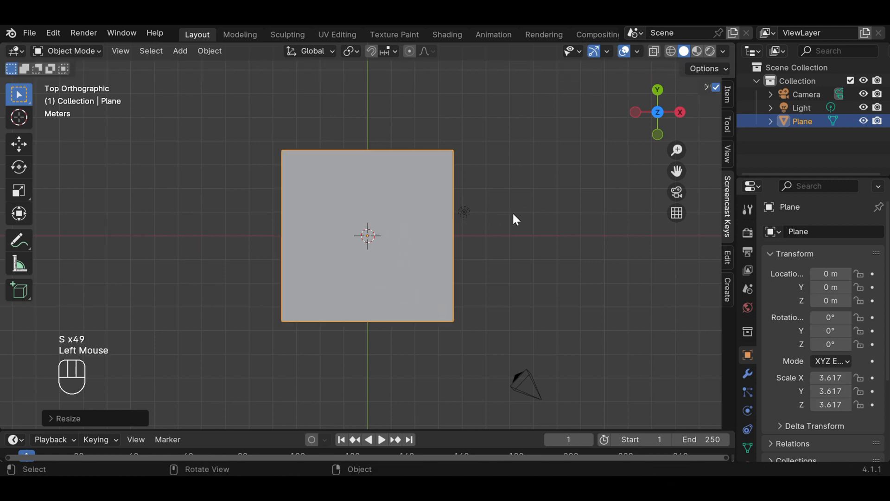
{"action": "scroll", "coordinate": [518, 212], "scroll_direction": "down", "scroll_amount": 3}
{"action": "scroll", "coordinate": [518, 210], "scroll_direction": "up", "scroll_amount": 4}
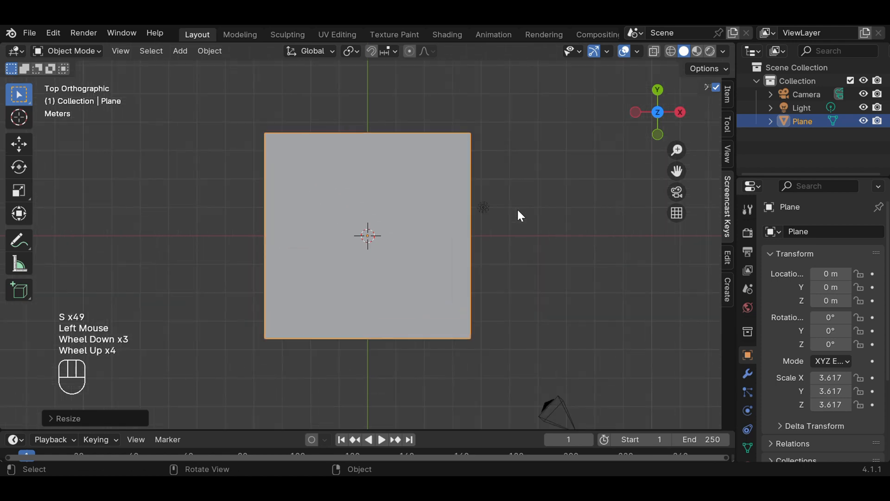
{"action": "scroll", "coordinate": [469, 165], "scroll_direction": "down", "scroll_amount": 5}
{"action": "scroll", "coordinate": [471, 162], "scroll_direction": "up", "scroll_amount": 2}
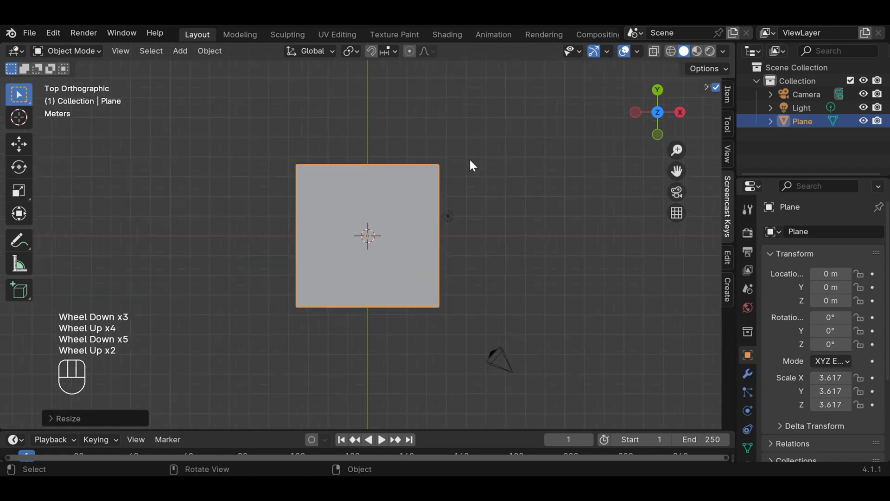
{"action": "scroll", "coordinate": [470, 163], "scroll_direction": "up", "scroll_amount": 6}
{"action": "scroll", "coordinate": [474, 167], "scroll_direction": "down", "scroll_amount": 6}
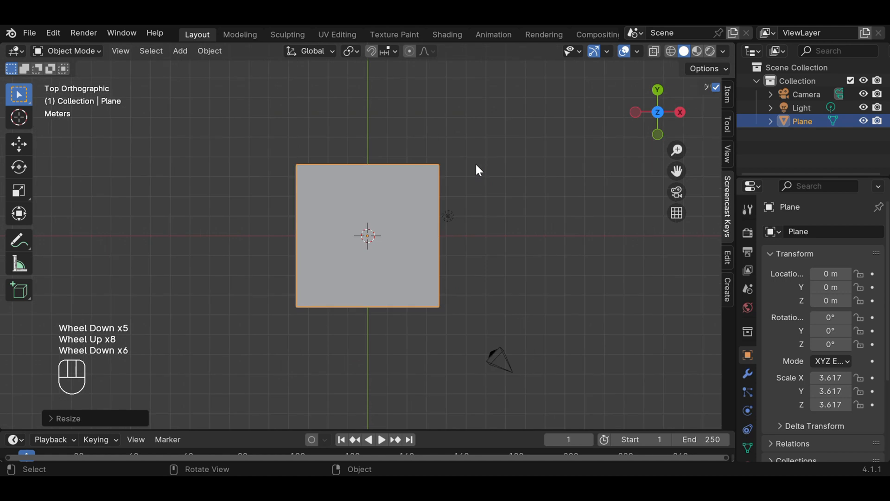
{"action": "scroll", "coordinate": [476, 165], "scroll_direction": "down", "scroll_amount": 2}
{"action": "scroll", "coordinate": [478, 165], "scroll_direction": "up", "scroll_amount": 6}
{"action": "scroll", "coordinate": [479, 166], "scroll_direction": "down", "scroll_amount": 4}
{"action": "scroll", "coordinate": [487, 169], "scroll_direction": "down", "scroll_amount": 3}
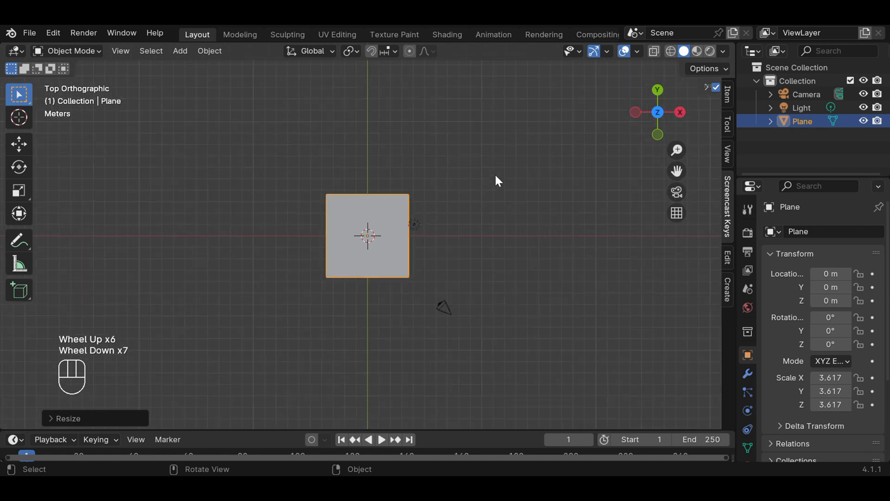
{"action": "scroll", "coordinate": [496, 174], "scroll_direction": "up", "scroll_amount": 1}
{"action": "left_click", "coordinate": [497, 179]}
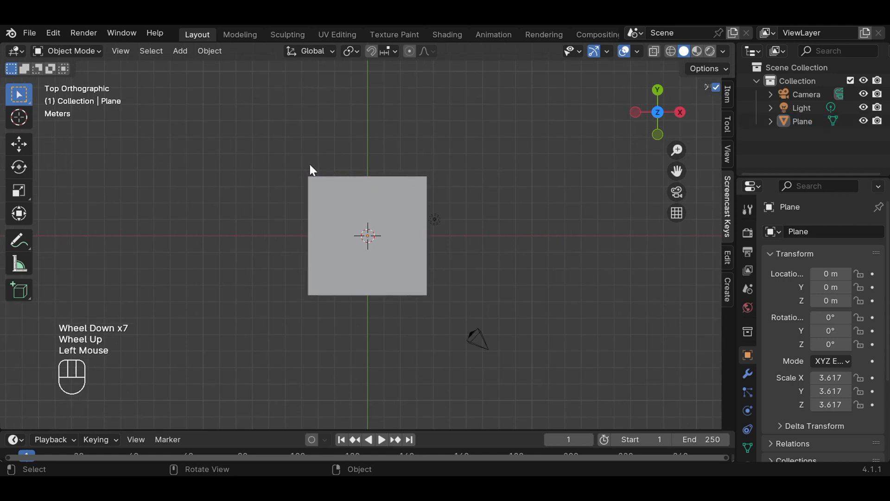
- Stretch the plane along the global Y axis to a Y scale of about 6.2
{"action": "left_click", "coordinate": [378, 199]}
{"action": "key", "text": "s"}
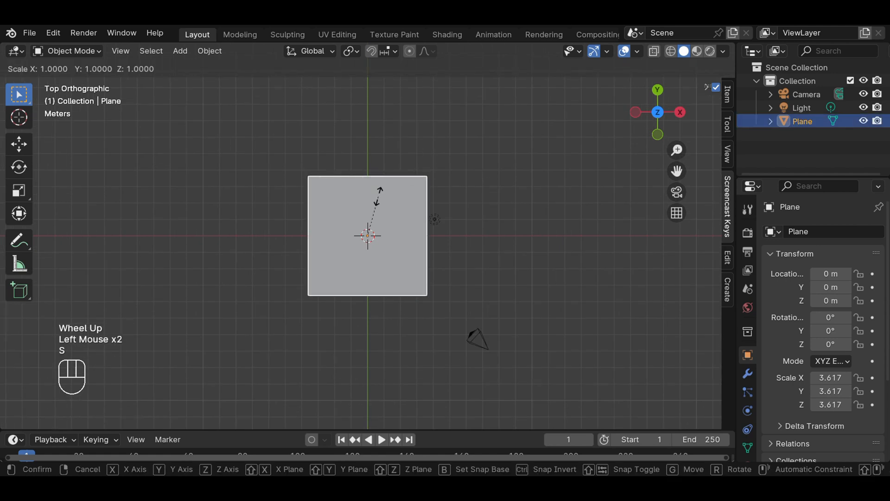
{"action": "key", "text": "y"}
{"action": "key", "text": "y"}
{"action": "key", "text": "y"}
{"action": "key", "text": "y"}
{"action": "key", "text": "y"}
{"action": "key", "text": "y"}
{"action": "key", "text": "y"}
{"action": "key", "text": "y"}
{"action": "key", "text": "y"}
{"action": "key", "text": "y"}
{"action": "key", "text": "y"}
{"action": "key", "text": "y"}
{"action": "key", "text": "y"}
{"action": "key", "text": "y"}
{"action": "key", "text": "y"}
{"action": "key", "text": "y"}
{"action": "key", "text": "y"}
{"action": "key", "text": "y"}
{"action": "key", "text": "y"}
{"action": "key", "text": "y"}
{"action": "key", "text": "y"}
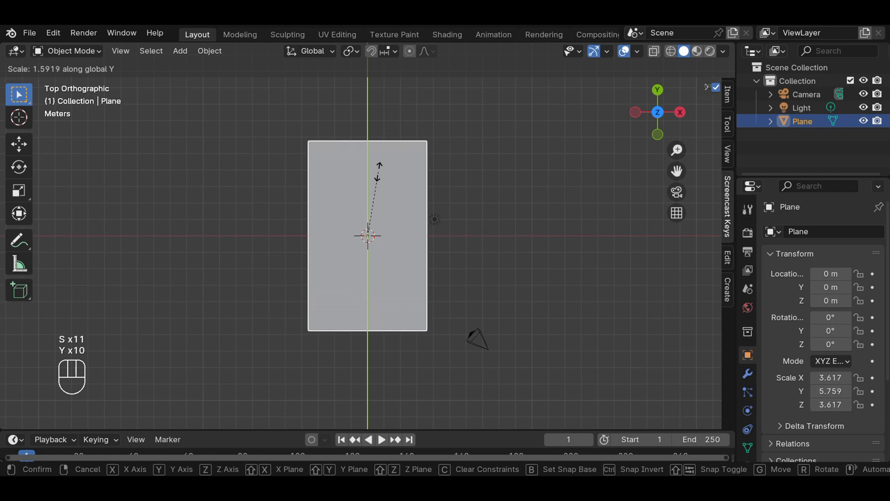
{"action": "left_click", "coordinate": [380, 168]}
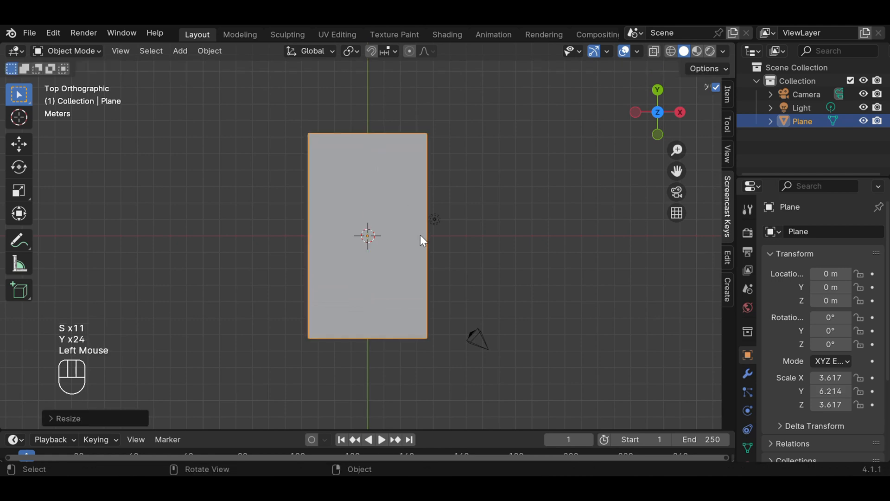
- Widen the plane along the global X axis to an X scale of about 4.3 and deselect it
{"action": "key", "text": "s"}
{"action": "key", "text": "x"}
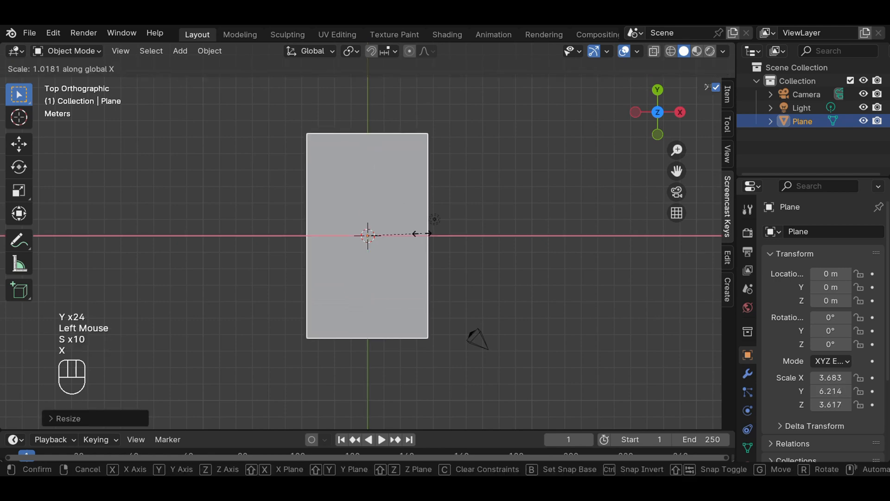
{"action": "key", "text": "x"}
{"action": "key", "text": "x"}
{"action": "key", "text": "x"}
{"action": "key", "text": "x"}
{"action": "key", "text": "x"}
{"action": "key", "text": "x"}
{"action": "key", "text": "x"}
{"action": "key", "text": "x"}
{"action": "key", "text": "x"}
{"action": "key", "text": "x"}
{"action": "key", "text": "x"}
{"action": "key", "text": "x"}
{"action": "key", "text": "x"}
{"action": "left_click", "coordinate": [440, 222]}
{"action": "left_click", "coordinate": [499, 179]}
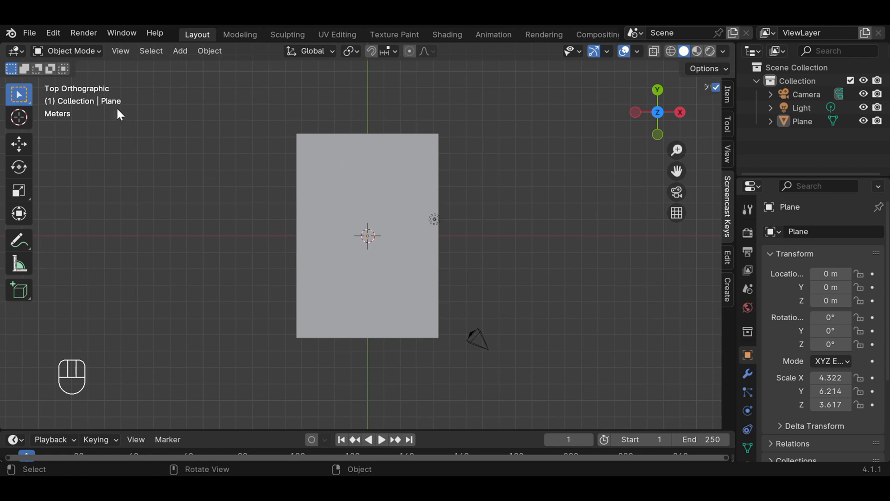
- Enter Edit Mode on the plane, add two horizontal loop cuts and slide them about 0.32 toward its lower end
{"action": "left_click", "coordinate": [89, 51]}
{"action": "left_click", "coordinate": [83, 79]}
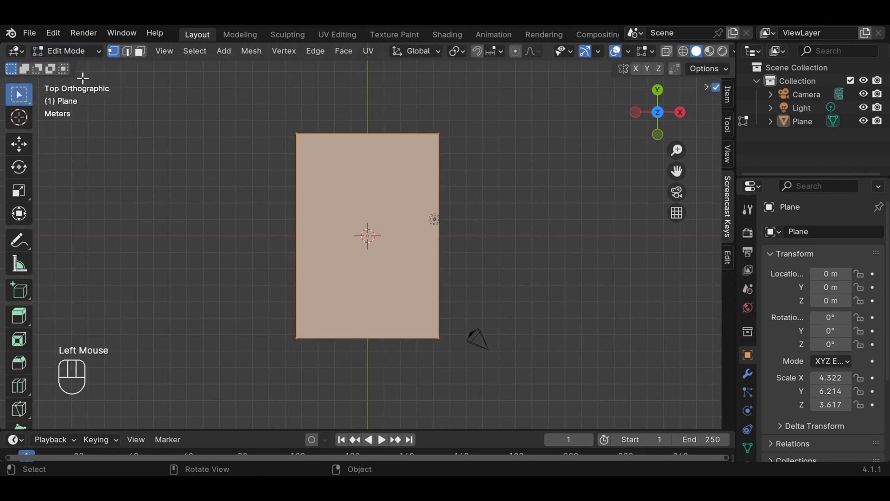
{"action": "left_click", "coordinate": [508, 207]}
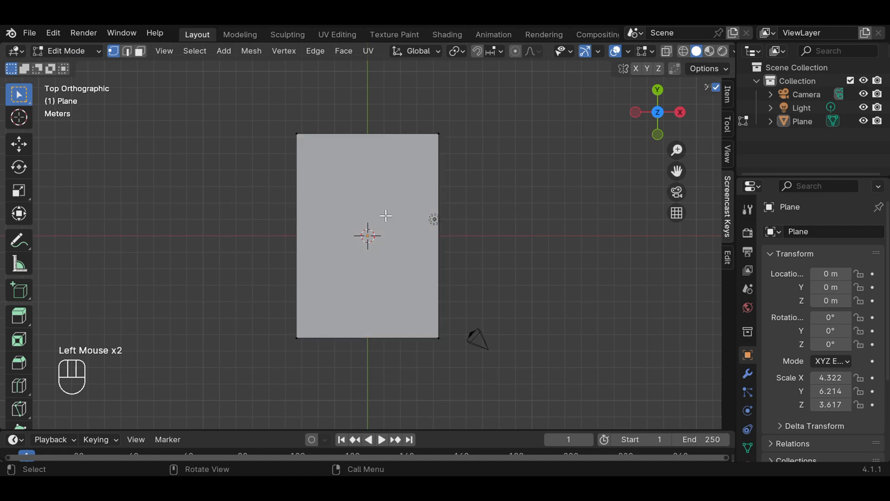
{"action": "key", "text": "ctrl+r"}
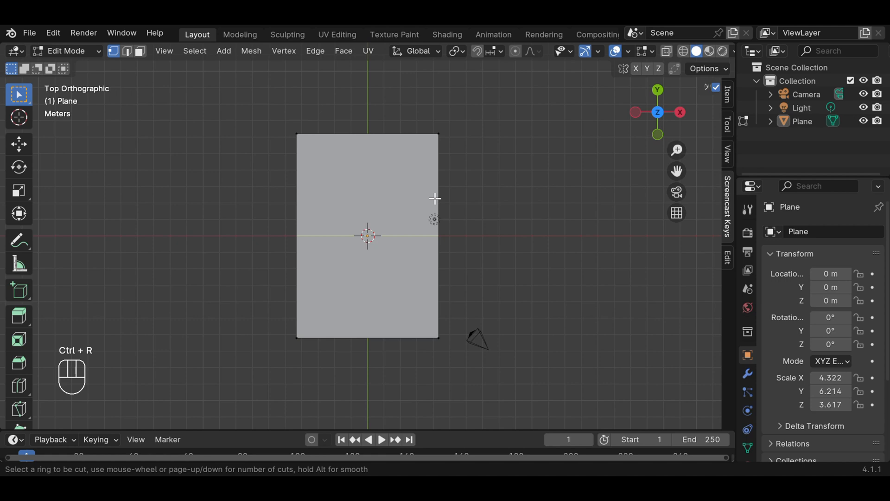
{"action": "scroll", "coordinate": [435, 199], "scroll_direction": "up", "scroll_amount": 1}
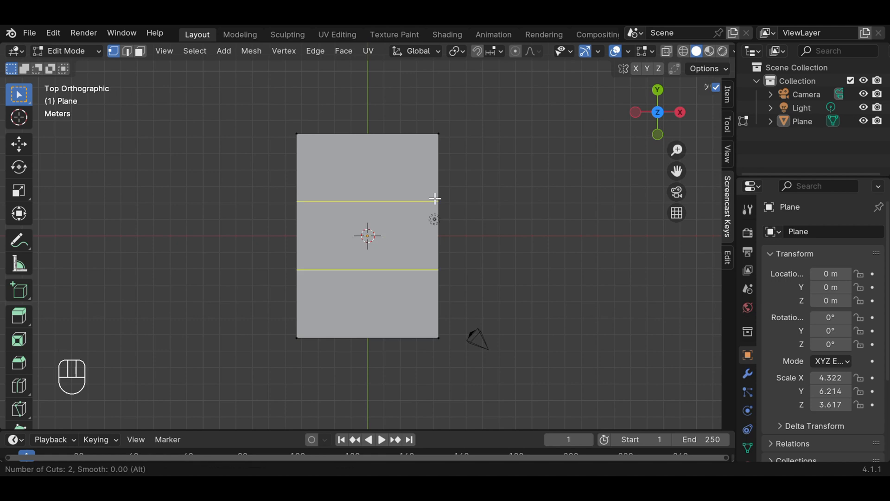
{"action": "scroll", "coordinate": [435, 198], "scroll_direction": "up", "scroll_amount": 1}
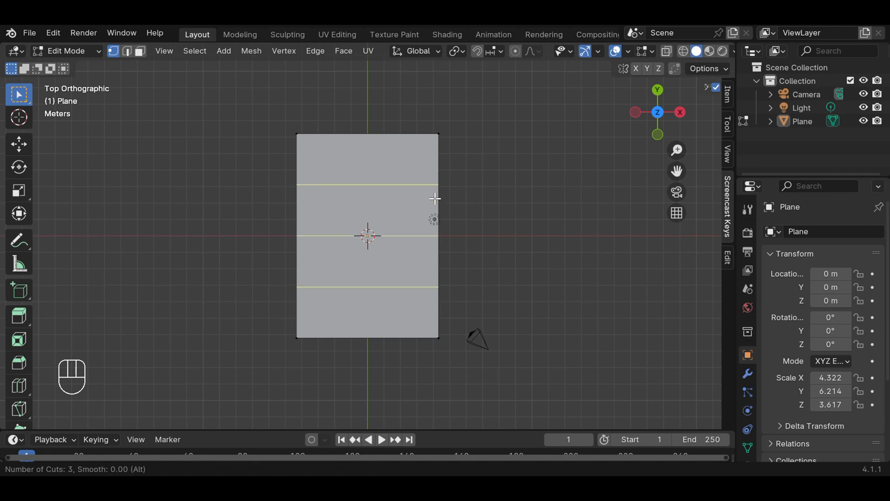
{"action": "scroll", "coordinate": [435, 199], "scroll_direction": "down", "scroll_amount": 1}
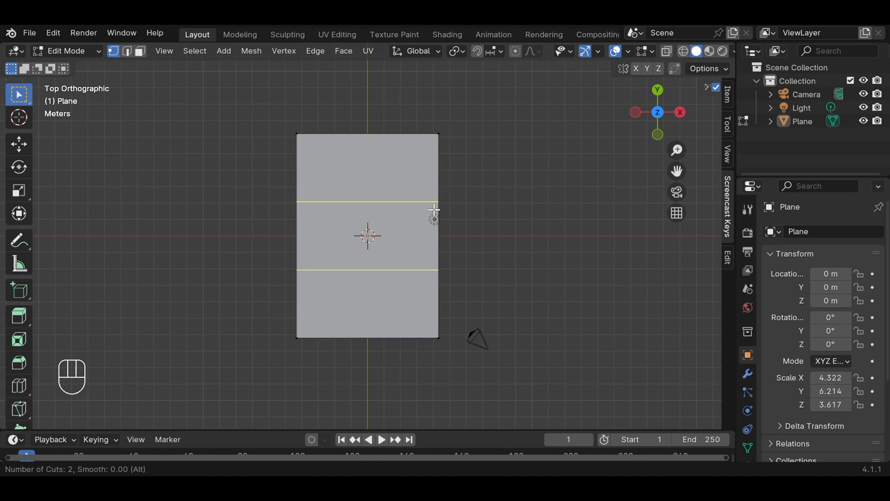
{"action": "left_click", "coordinate": [435, 209]}
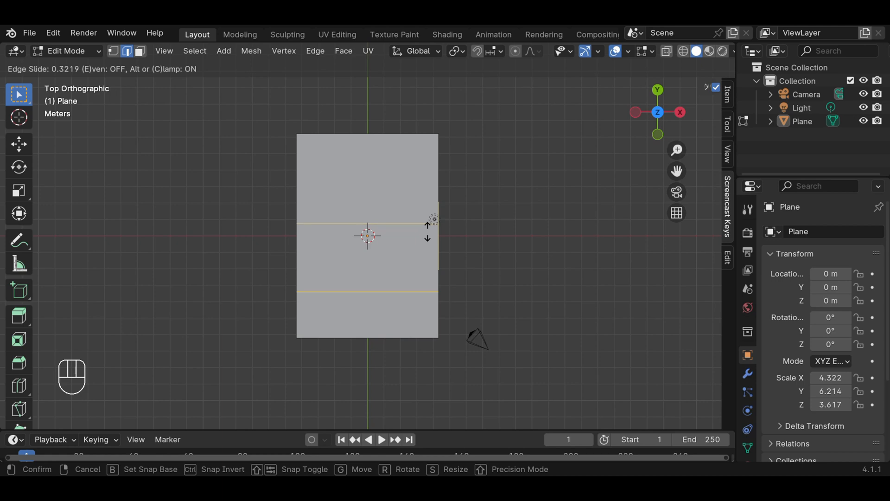
{"action": "left_click", "coordinate": [428, 232]}
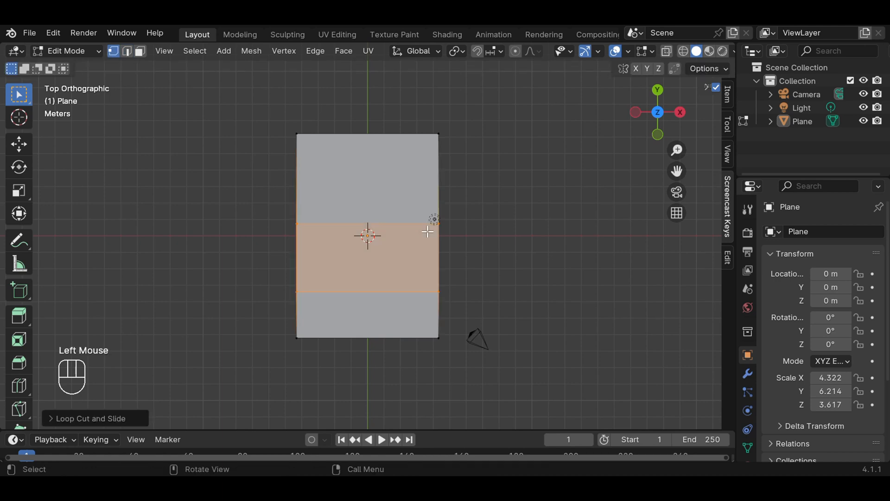
{"action": "left_click", "coordinate": [428, 232]}
{"action": "left_click", "coordinate": [524, 231]}
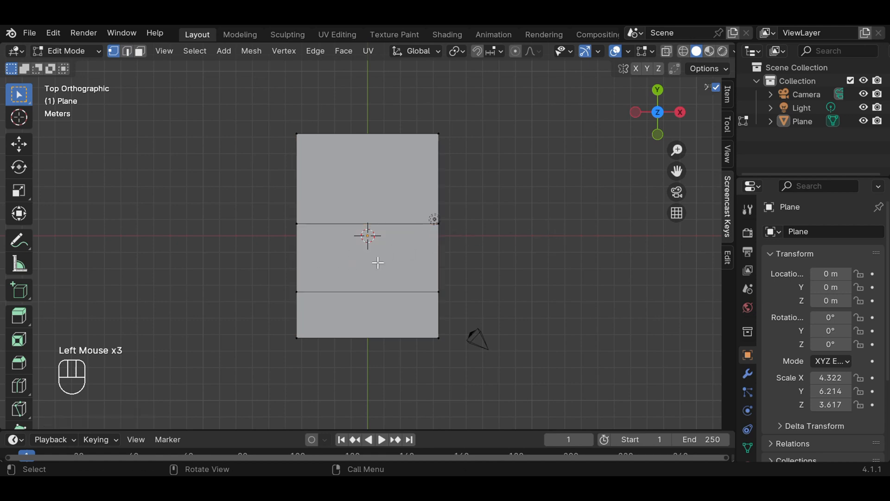
- Add a single horizontal loop cut midway between the two existing cuts and deselect it
{"action": "key", "text": "ctrl"}
{"action": "key", "text": "ctrl+r"}
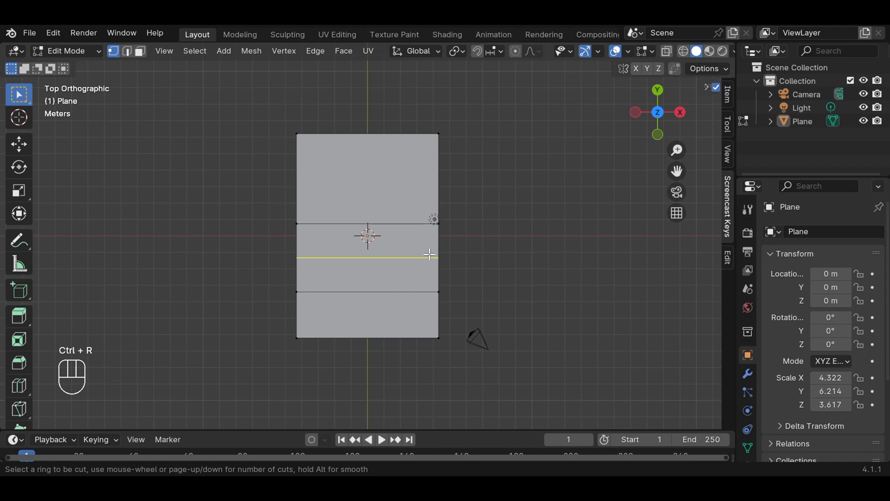
{"action": "left_click", "coordinate": [429, 255]}
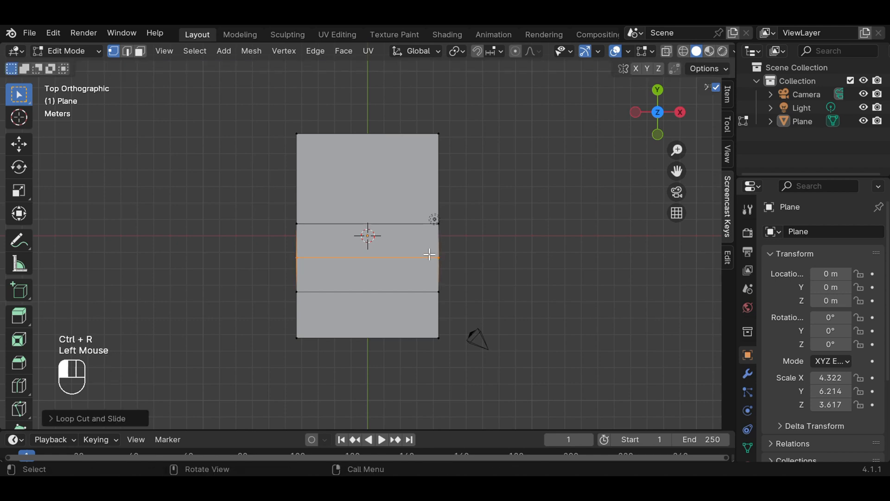
{"action": "left_click", "coordinate": [517, 224]}
- Move the plane's top edge about 2.57 m outward along the global Y axis and deselect it
{"action": "scroll", "coordinate": [518, 224], "scroll_direction": "up", "scroll_amount": 2}
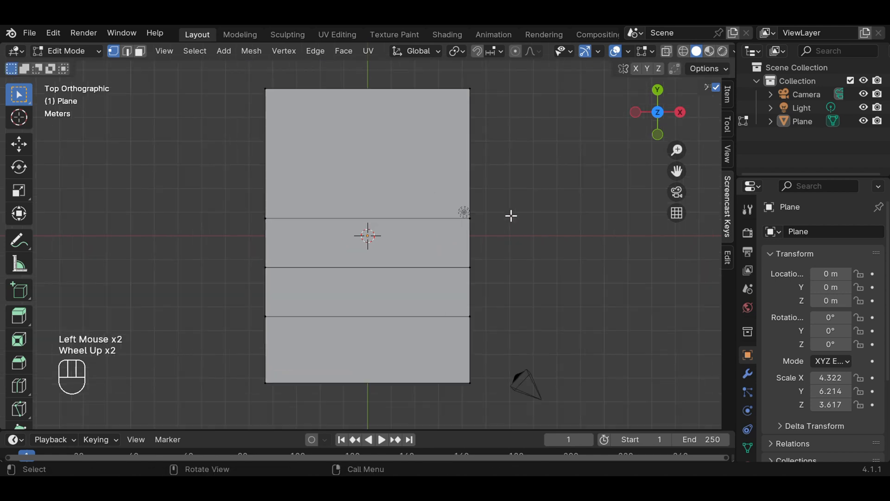
{"action": "scroll", "coordinate": [517, 224], "scroll_direction": "down", "scroll_amount": 3}
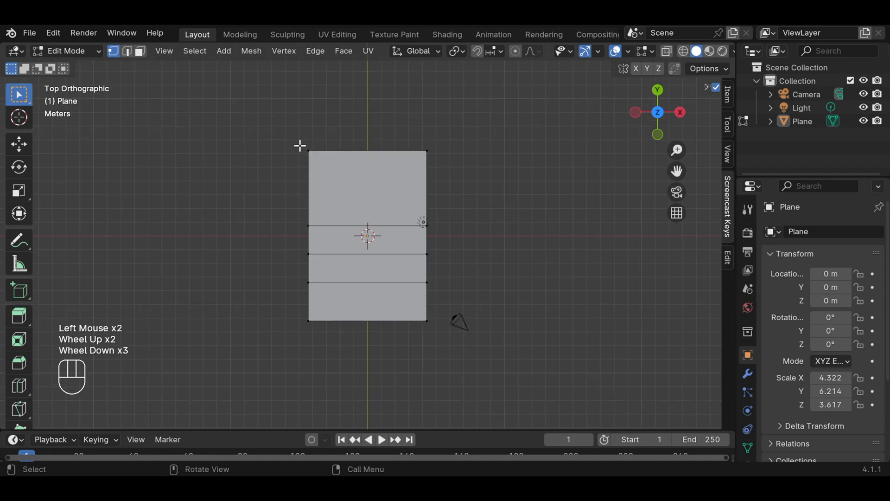
{"action": "left_click_drag", "start_coordinate": [300, 145], "coordinate": [483, 169]}
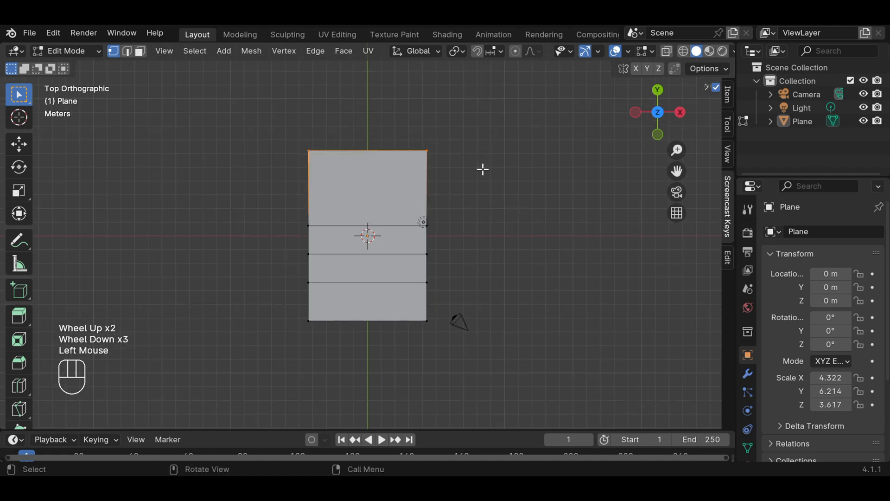
{"action": "left_click", "coordinate": [19, 143]}
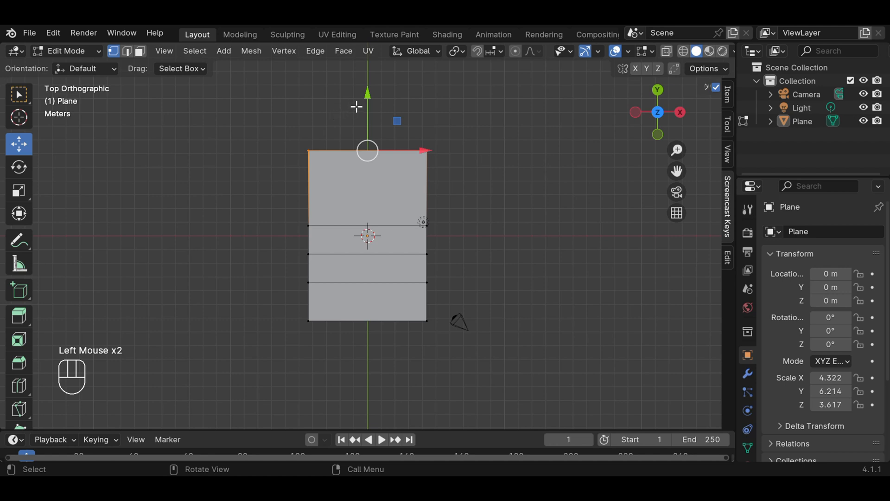
{"action": "left_click", "coordinate": [368, 98]}
{"action": "left_click_drag", "start_coordinate": [368, 97], "coordinate": [372, 60]}
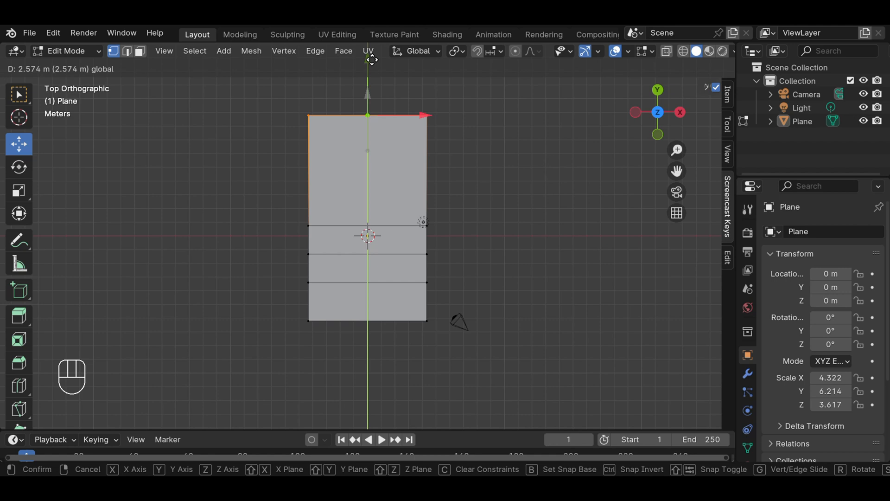
{"action": "left_click_drag", "start_coordinate": [372, 59], "coordinate": [372, 59]}
{"action": "left_click", "coordinate": [497, 158]}
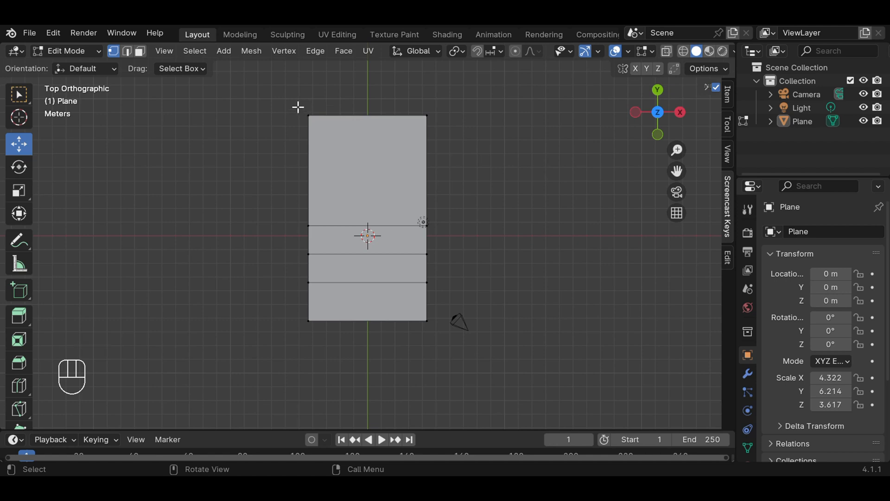
- Select the two vertices of the middle horizontal cut and widen it to a scale of about 1.1
{"action": "left_click_drag", "start_coordinate": [301, 252], "coordinate": [464, 270]}
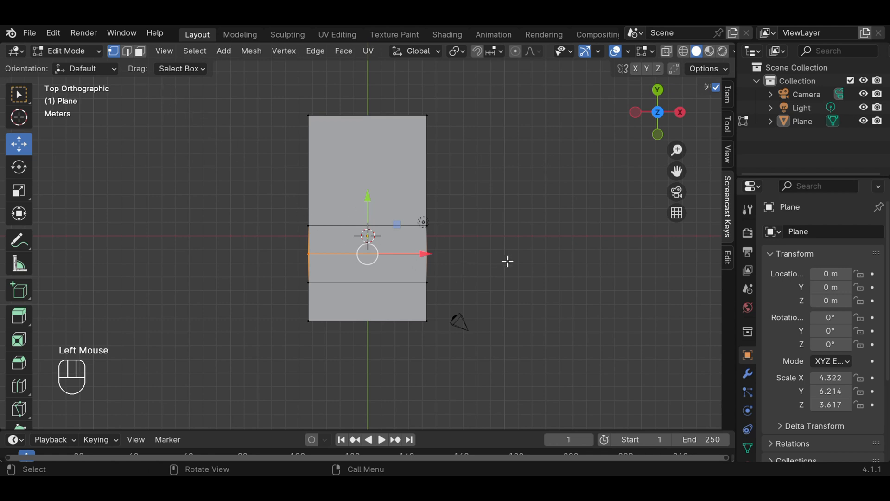
{"action": "left_click", "coordinate": [25, 94]}
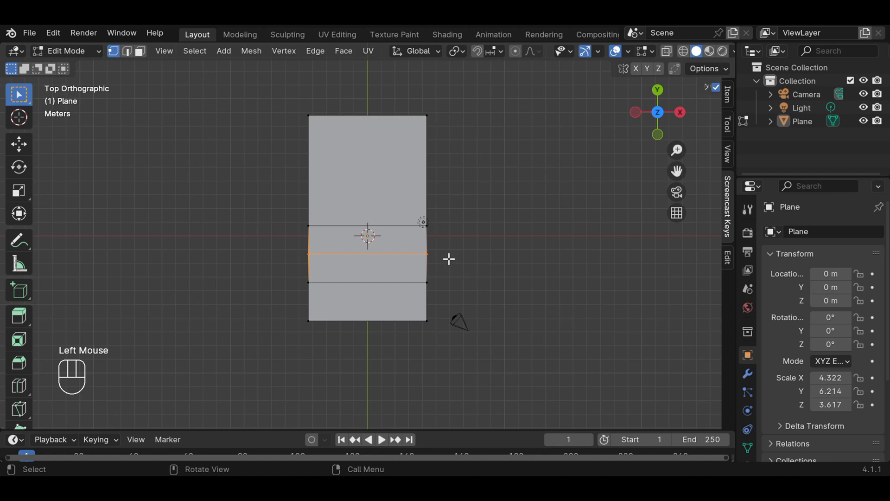
{"action": "key", "text": "s"}
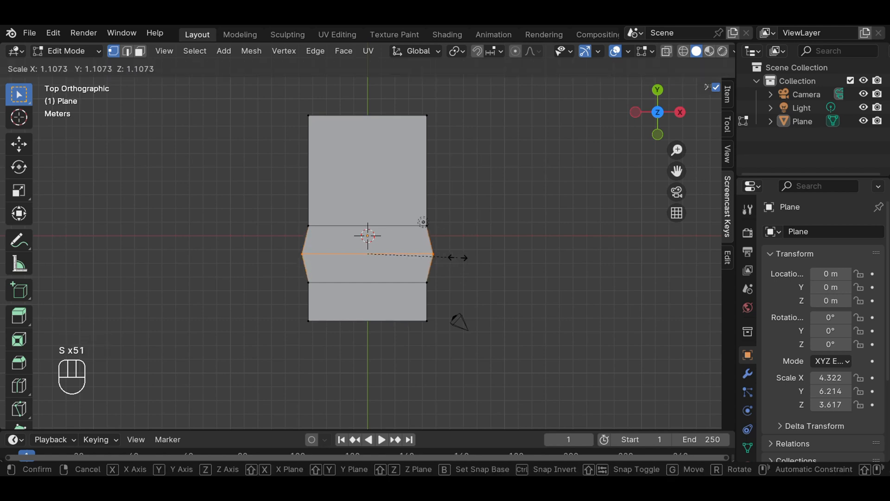
{"action": "left_click", "coordinate": [461, 258]}
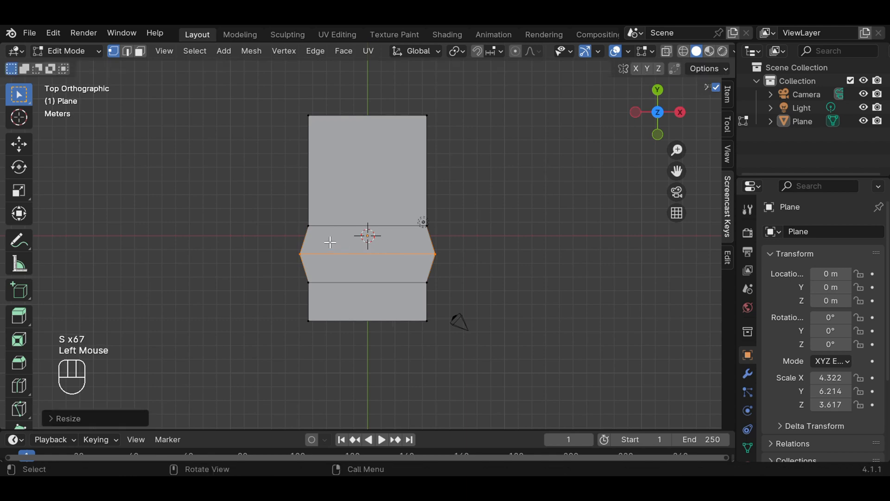
- Widen the lowest horizontal cut to a scale of about 1.06
{"action": "left_click_drag", "start_coordinate": [299, 276], "coordinate": [471, 296]}
{"action": "key", "text": "s"}
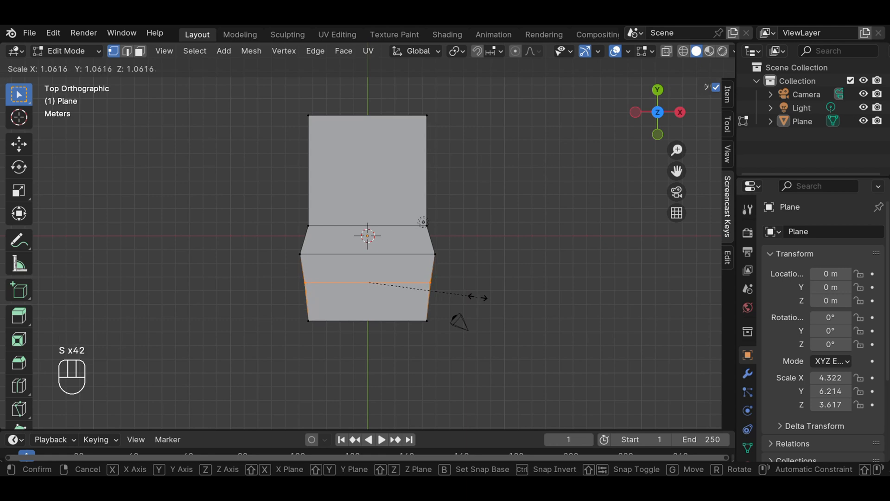
{"action": "left_click", "coordinate": [477, 295]}
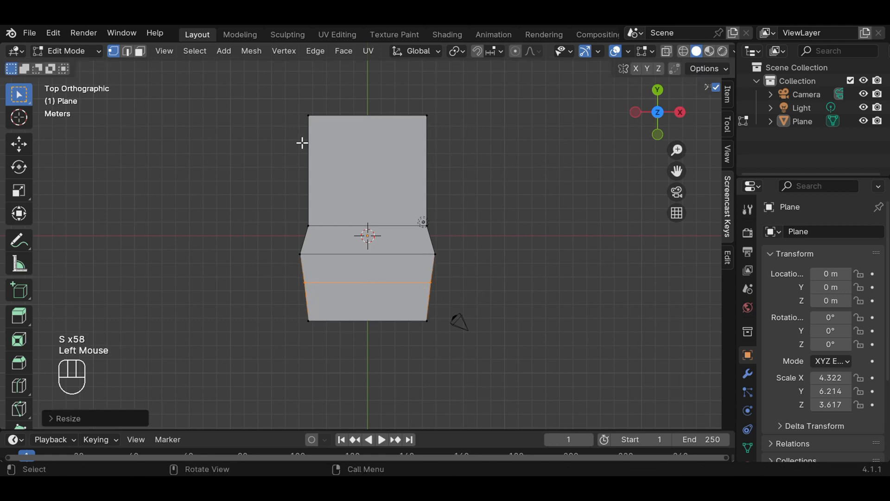
- Narrow the mesh's top edge to a scale of about 0.89 and deselect it
{"action": "left_click_drag", "start_coordinate": [291, 109], "coordinate": [497, 148]}
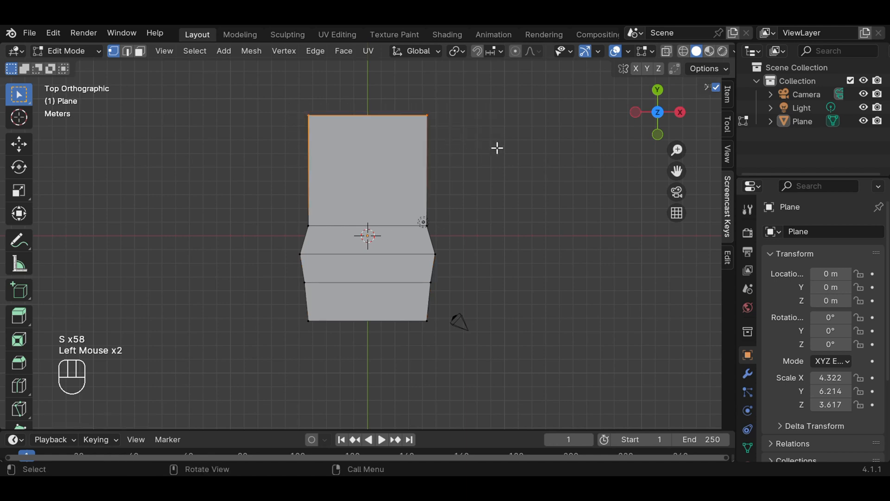
{"action": "key", "text": "s"}
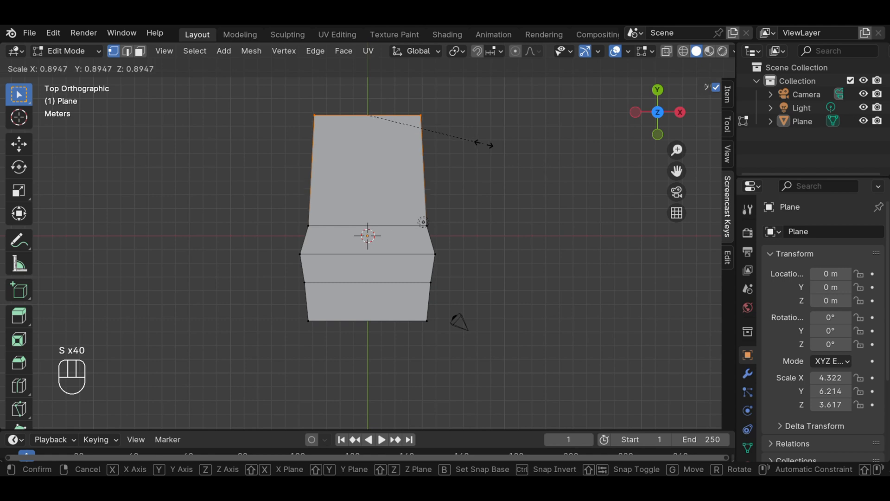
{"action": "left_click", "coordinate": [484, 145]}
{"action": "left_click", "coordinate": [506, 236]}
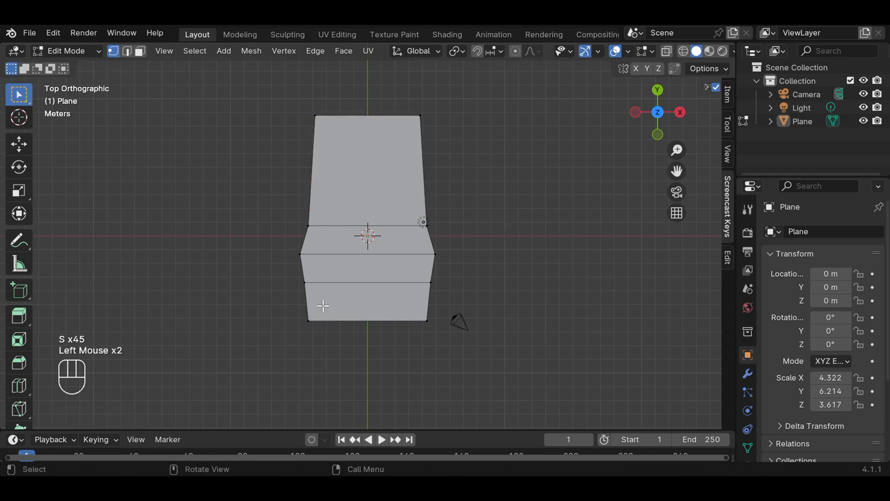
- Narrow the mesh's bottom edge to a scale of about 0.33 to taper the lower end, and deselect it
{"action": "left_click_drag", "start_coordinate": [296, 304], "coordinate": [472, 332]}
{"action": "key", "text": "s"}
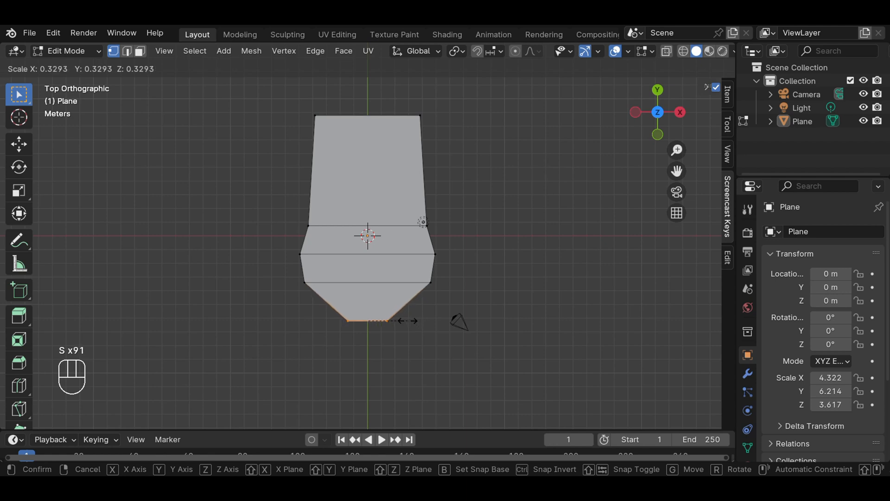
{"action": "left_click", "coordinate": [407, 321]}
{"action": "key", "text": "s"}
{"action": "left_click", "coordinate": [410, 245]}
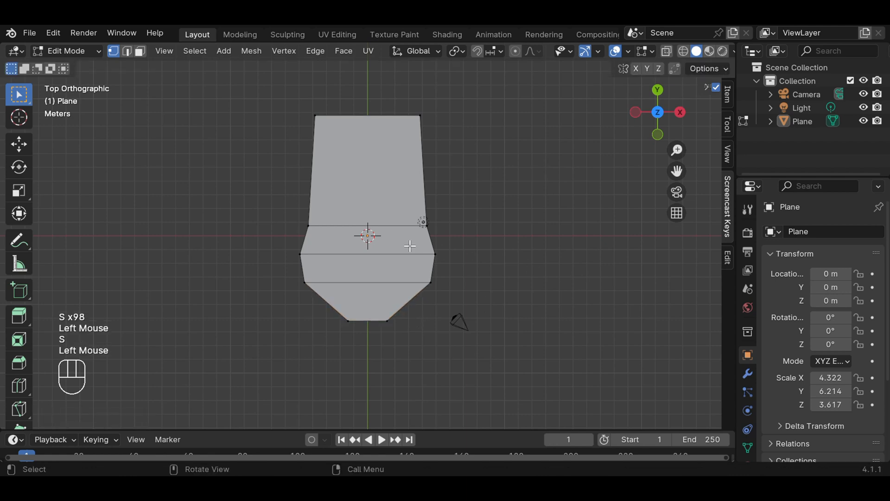
- Narrow the uppermost horizontal cut to a scale of about 0.91 and shift it slightly upward along the Y axis
{"action": "left_click", "coordinate": [302, 217]}
{"action": "left_click_drag", "start_coordinate": [303, 217], "coordinate": [442, 234]}
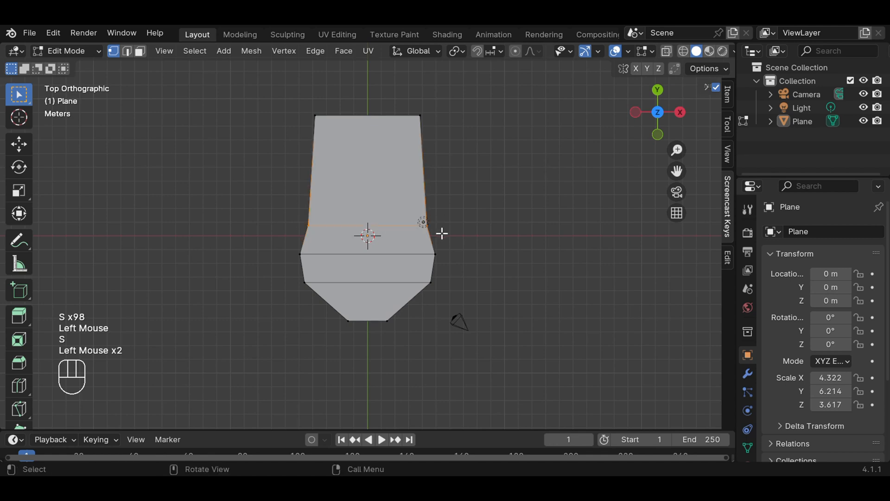
{"action": "key", "text": "s"}
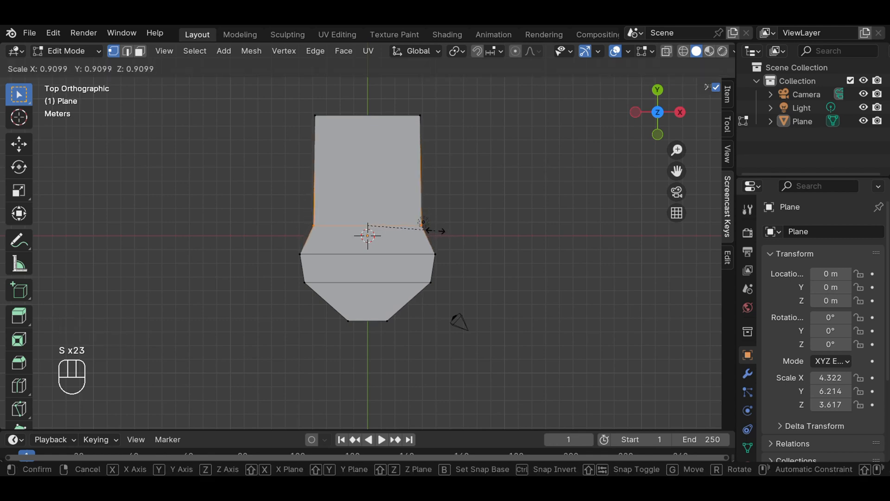
{"action": "left_click", "coordinate": [436, 231]}
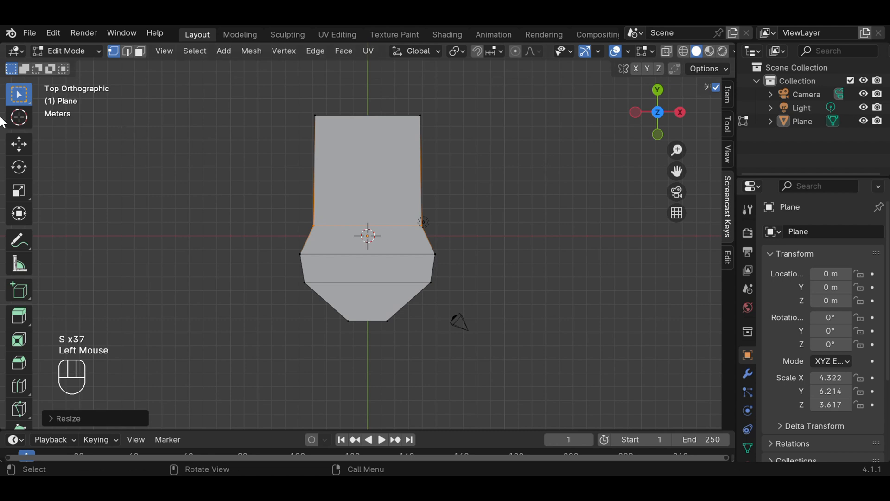
{"action": "left_click", "coordinate": [19, 144]}
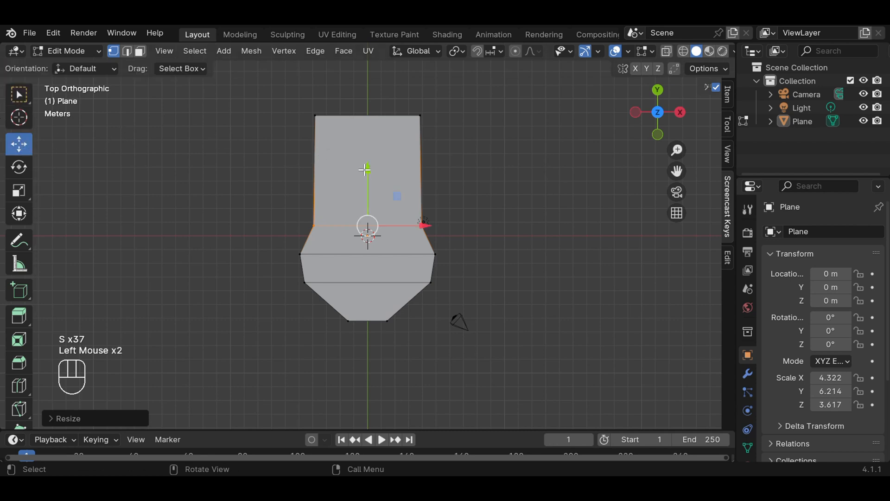
{"action": "left_click_drag", "start_coordinate": [365, 169], "coordinate": [368, 157]}
{"action": "left_click", "coordinate": [507, 156]}
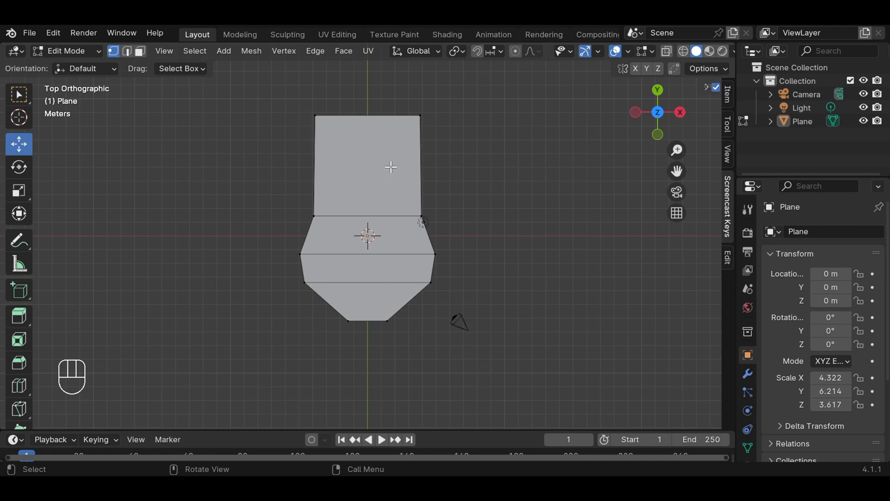
- Add six evenly spaced lengthwise loop cuts through the mesh without sliding them, and deselect them
{"action": "key", "text": "ctrl"}
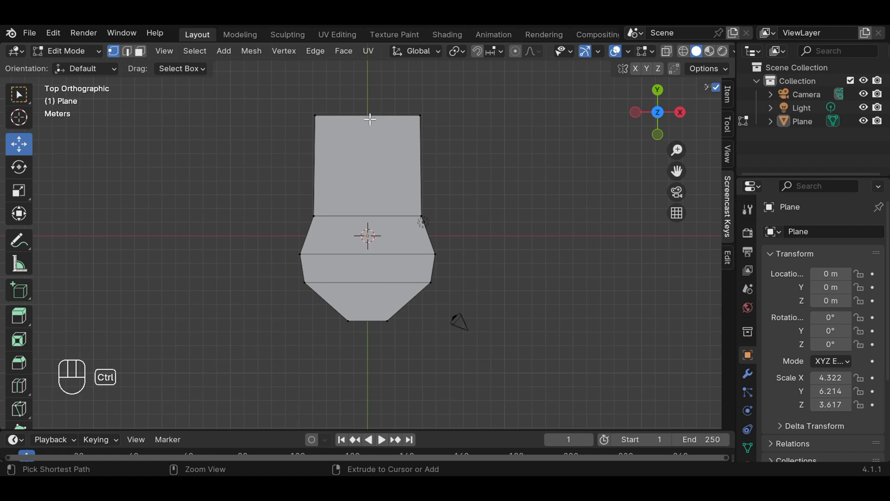
{"action": "key", "text": "ctrl+r"}
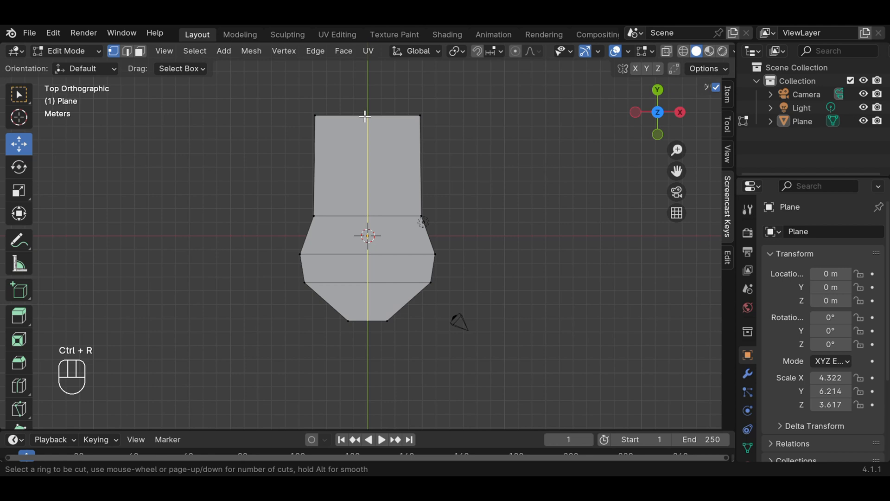
{"action": "scroll", "coordinate": [366, 116], "scroll_direction": "up", "scroll_amount": 1}
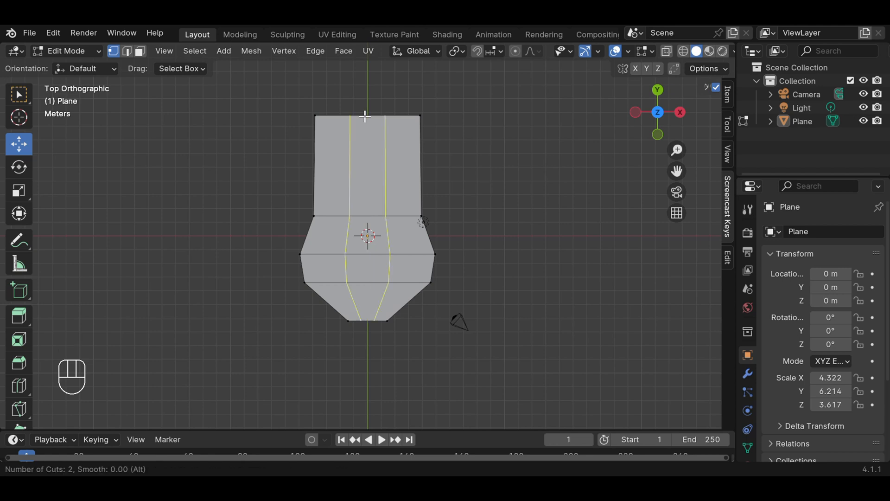
{"action": "scroll", "coordinate": [365, 116], "scroll_direction": "up", "scroll_amount": 1}
{"action": "scroll", "coordinate": [365, 116], "scroll_direction": "up", "scroll_amount": 1}
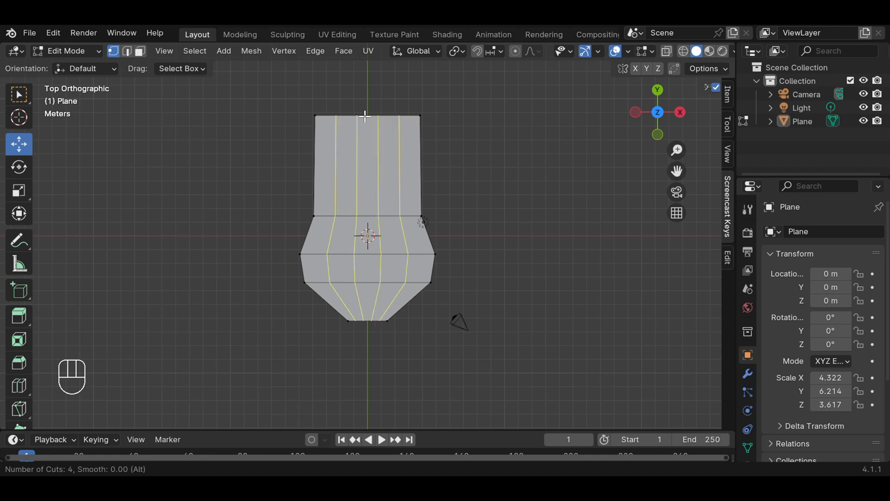
{"action": "scroll", "coordinate": [365, 116], "scroll_direction": "up", "scroll_amount": 1}
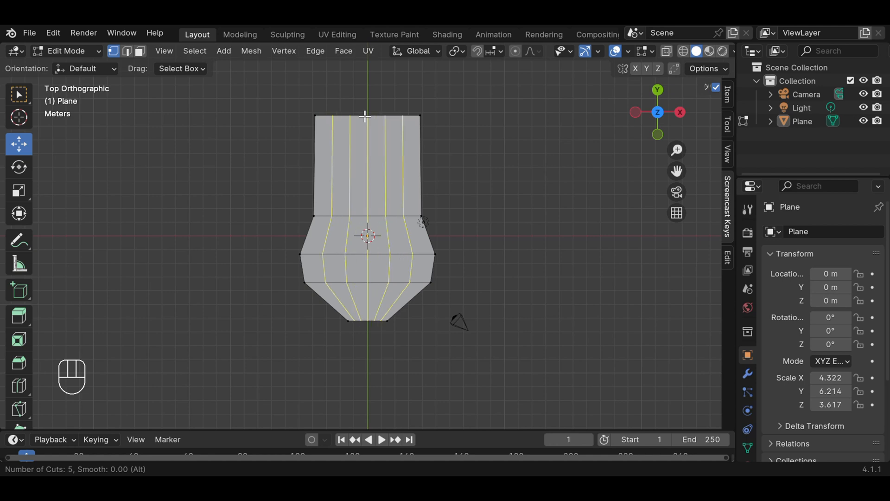
{"action": "scroll", "coordinate": [365, 116], "scroll_direction": "up", "scroll_amount": 1}
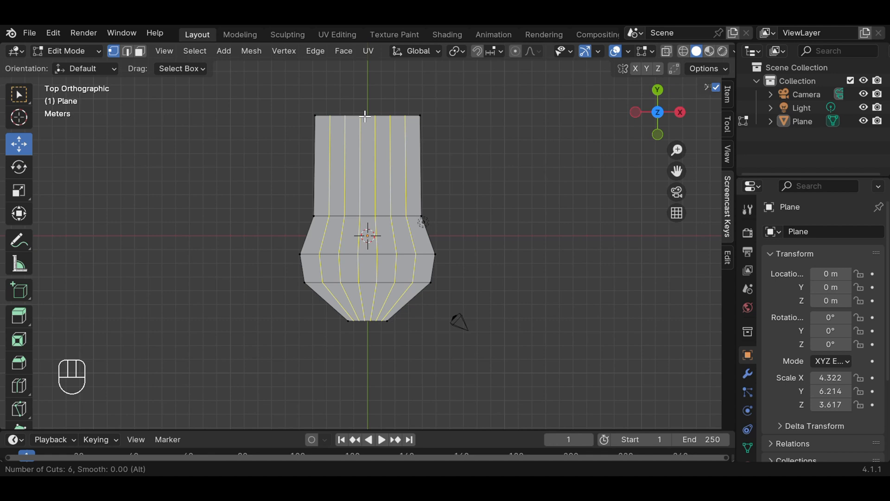
{"action": "left_click", "coordinate": [365, 116]}
{"action": "left_click", "coordinate": [365, 116]}
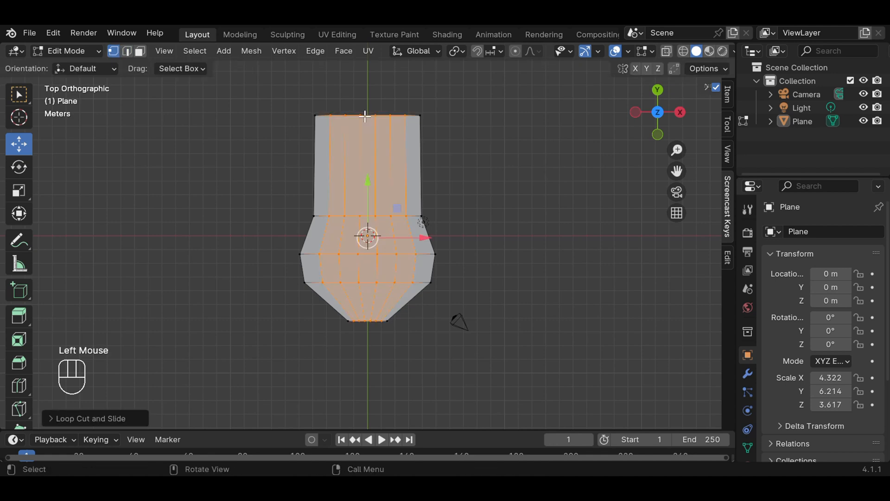
{"action": "left_click", "coordinate": [510, 166]}
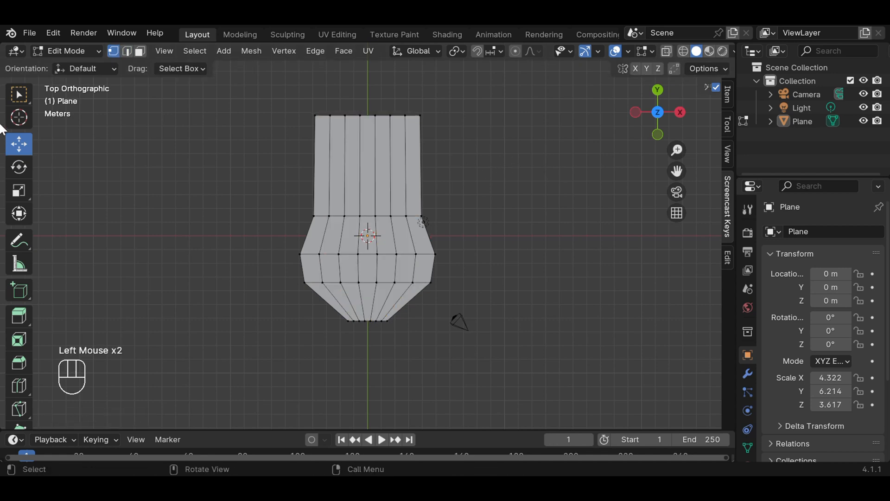
- Delete the second, fourth and sixth faces of the long upper section, leaving four separate tines
{"action": "left_click", "coordinate": [12, 95]}
{"action": "left_click", "coordinate": [142, 56]}
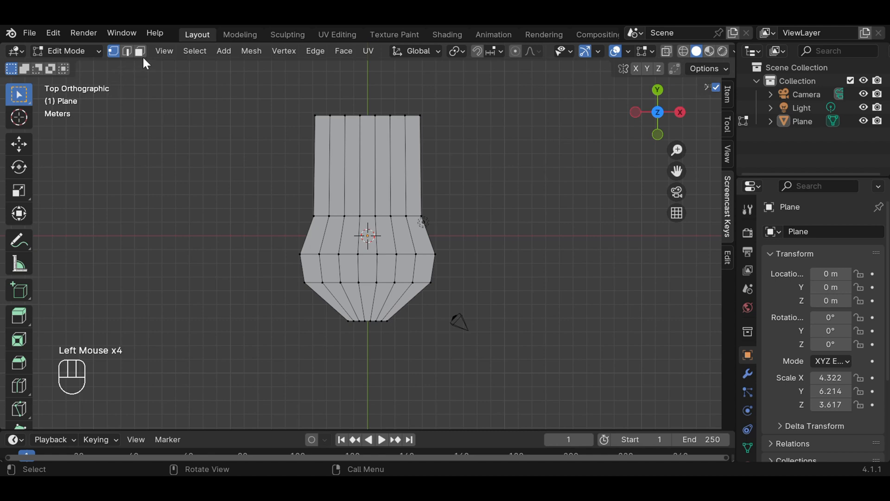
{"action": "left_click", "coordinate": [141, 52]}
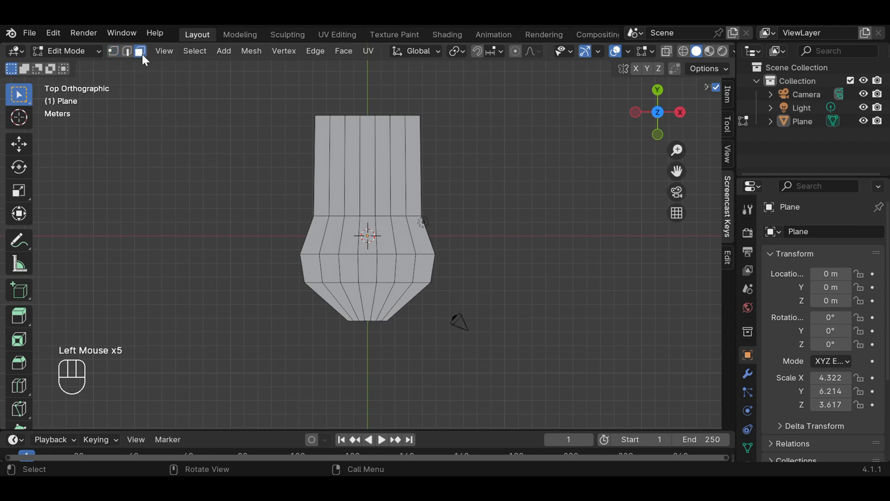
{"action": "left_click", "coordinate": [399, 169]}
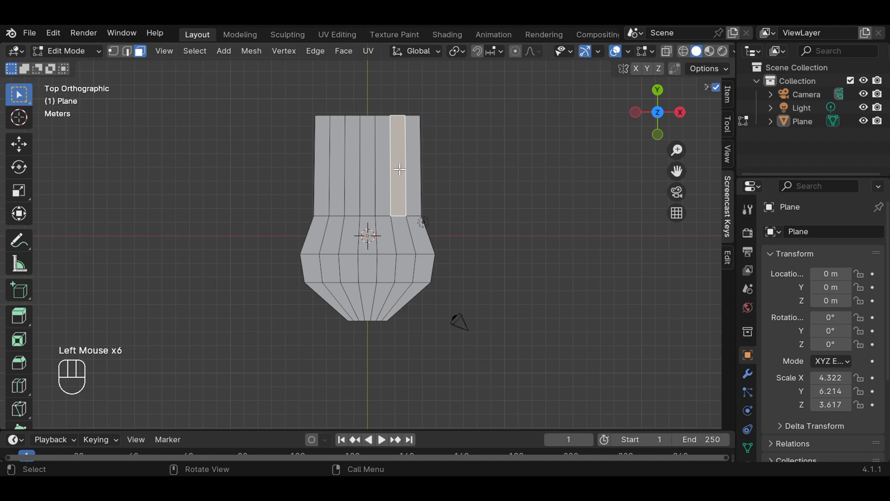
{"action": "left_click", "coordinate": [366, 162], "text": "shift"}
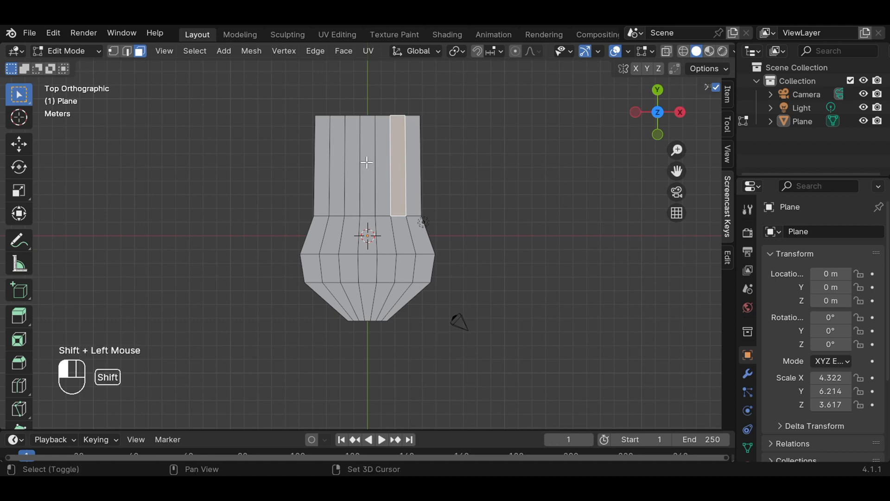
{"action": "left_click", "coordinate": [337, 162], "text": "shift"}
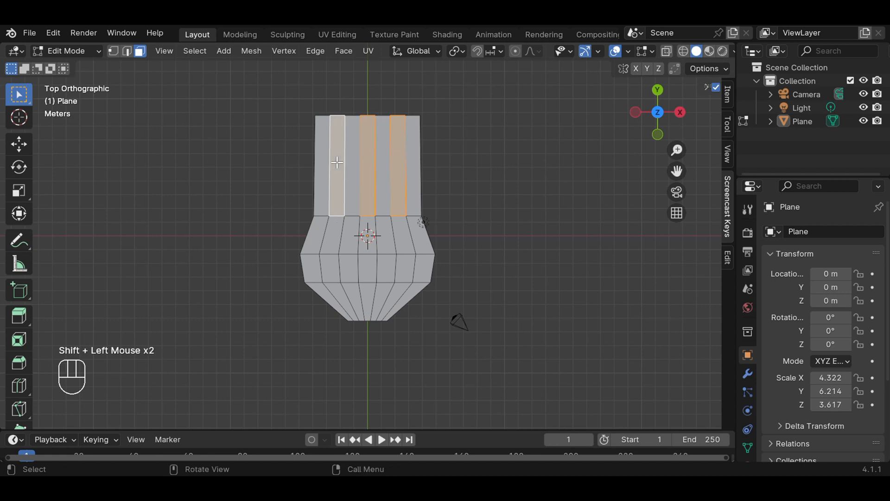
{"action": "right_click", "coordinate": [337, 162]}
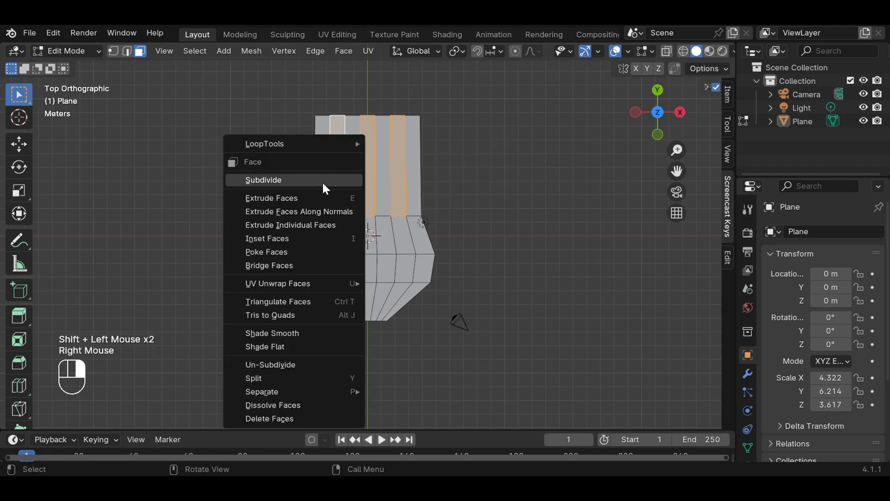
{"action": "left_click", "coordinate": [297, 419]}
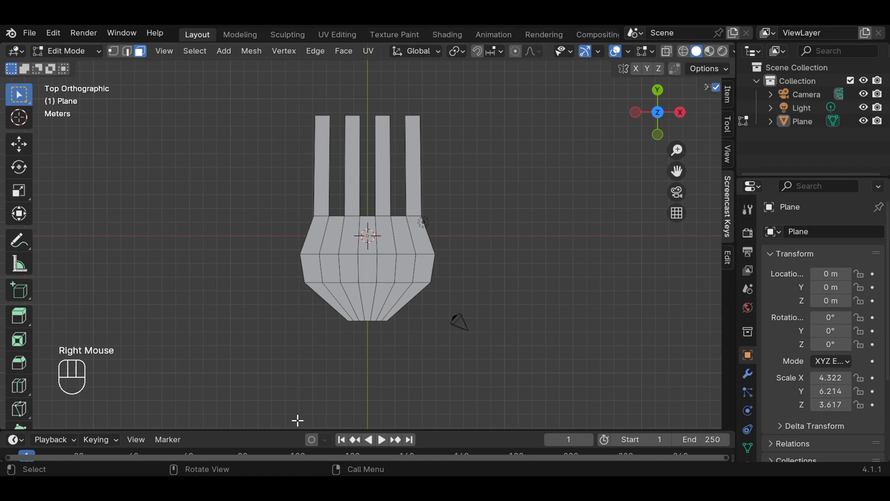
- Scale the end edges of all four tines together to about 0.90 and deselect them
{"action": "left_click", "coordinate": [566, 229]}
{"action": "left_click_drag", "start_coordinate": [272, 106], "coordinate": [481, 140]}
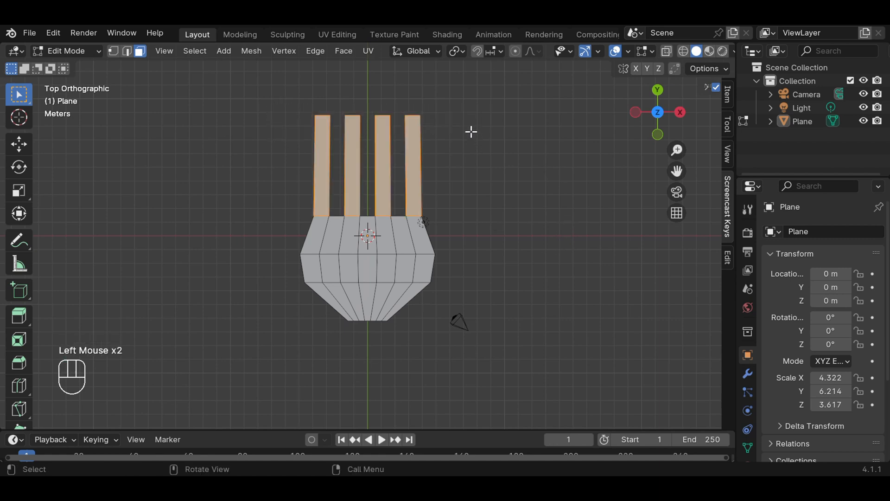
{"action": "left_click", "coordinate": [495, 135]}
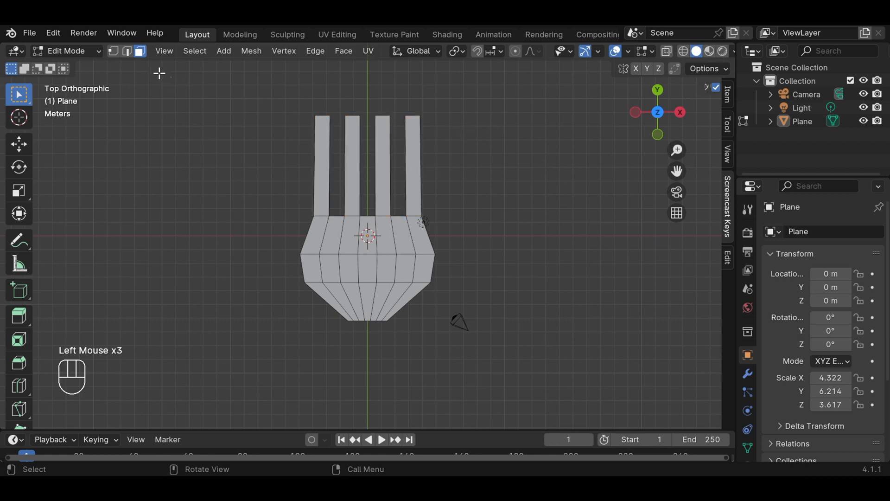
{"action": "left_click_drag", "start_coordinate": [303, 113], "coordinate": [450, 127]}
{"action": "key", "text": "s"}
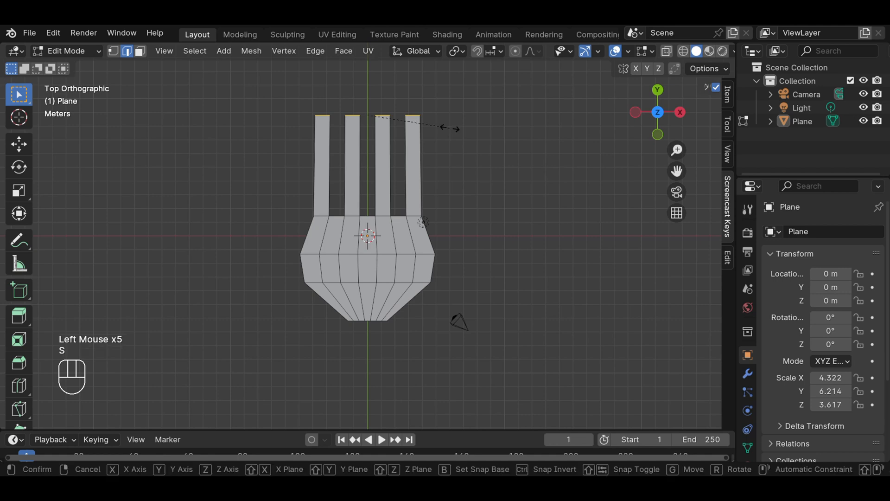
{"action": "key", "text": "s"}
{"action": "key", "text": "s"}
{"action": "key", "text": "s"}
{"action": "key", "text": "s"}
{"action": "key", "text": "s"}
{"action": "key", "text": "s"}
{"action": "key", "text": "s"}
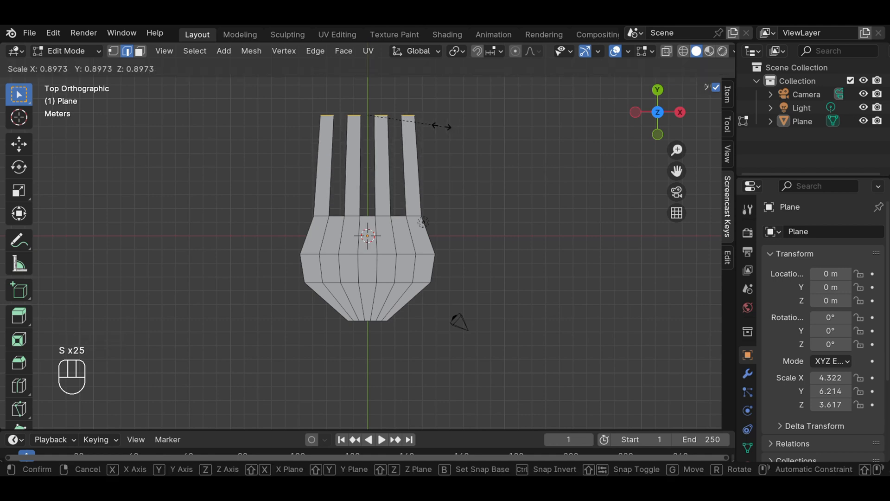
{"action": "left_click", "coordinate": [442, 126]}
{"action": "left_click", "coordinate": [479, 124]}
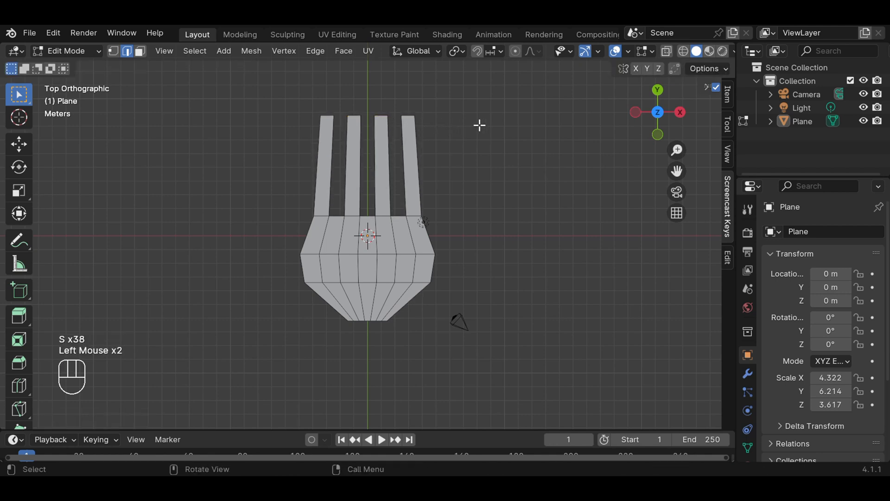
- Narrow the four tine tips further by scaling their end edges to about 0.95, and deselect them
{"action": "left_click", "coordinate": [309, 108]}
{"action": "left_click_drag", "start_coordinate": [308, 108], "coordinate": [473, 135]}
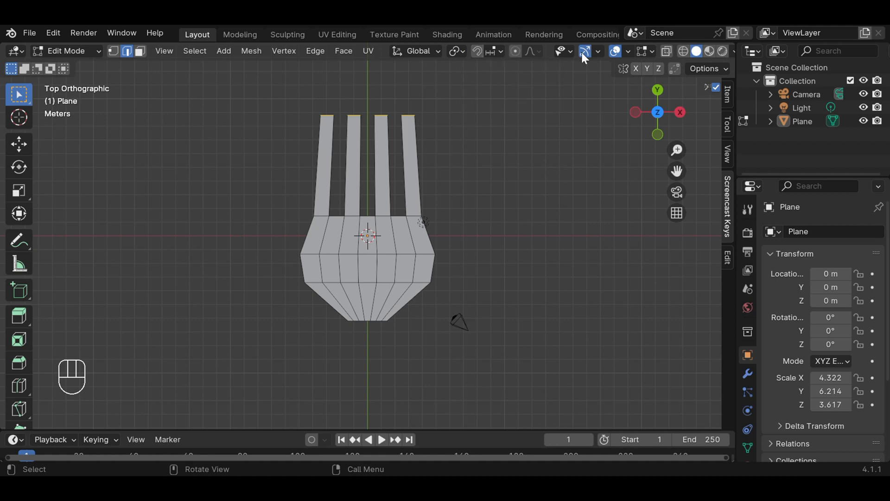
{"action": "left_click", "coordinate": [444, 115]}
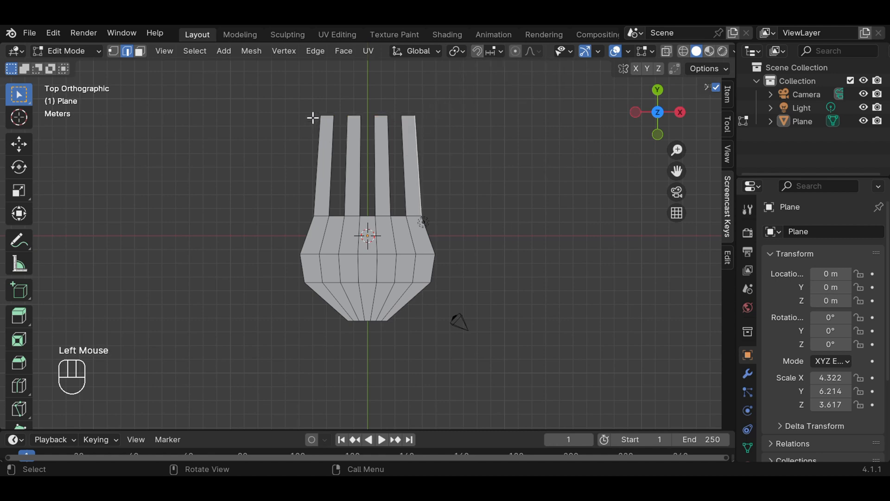
{"action": "left_click_drag", "start_coordinate": [311, 111], "coordinate": [432, 124]}
{"action": "key", "text": "s"}
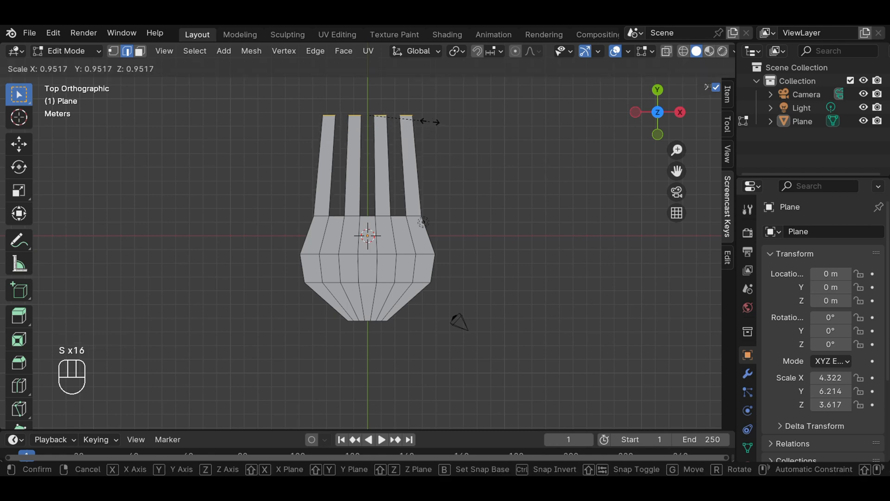
{"action": "left_click", "coordinate": [439, 121]}
{"action": "left_click", "coordinate": [452, 135]}
- Extrude the edges at the head's narrow lower end downward along the Y axis into a long handle, and deselect them
{"action": "scroll", "coordinate": [452, 135], "scroll_direction": "down", "scroll_amount": 2}
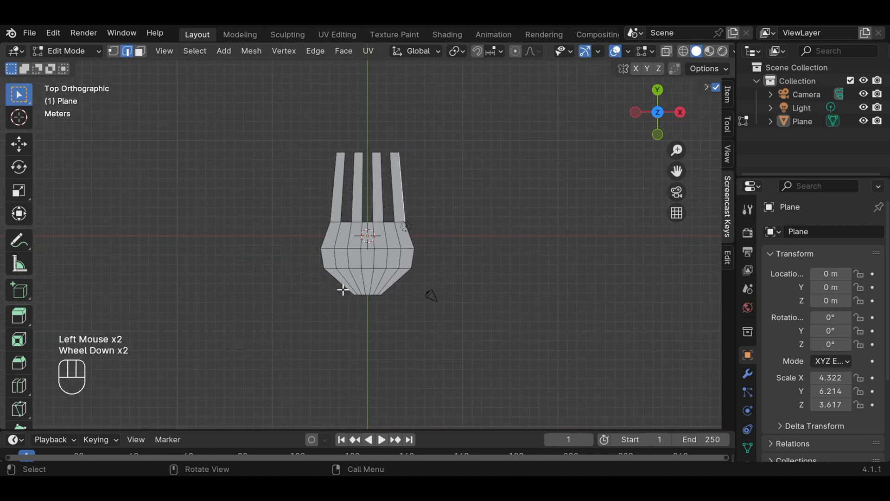
{"action": "left_click", "coordinate": [371, 296]}
{"action": "scroll", "coordinate": [576, 263], "scroll_direction": "down", "scroll_amount": 1}
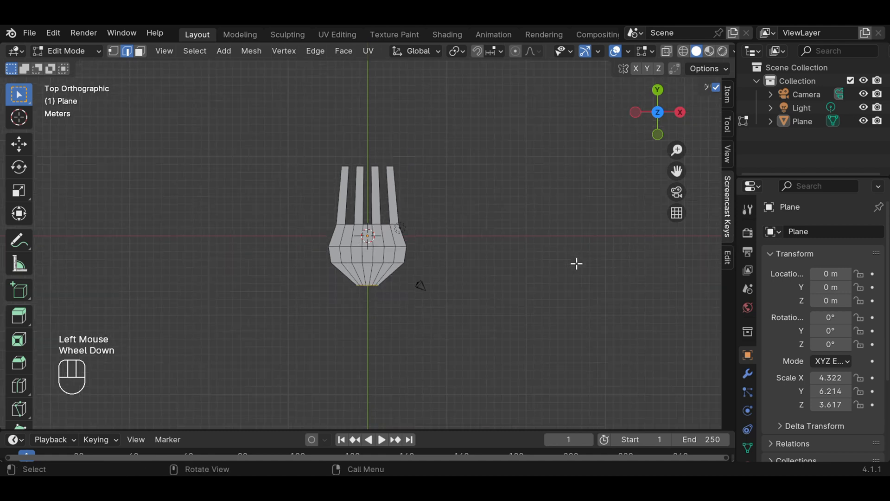
{"action": "scroll", "coordinate": [576, 263], "scroll_direction": "down", "scroll_amount": 1}
{"action": "left_click_drag", "start_coordinate": [677, 171], "coordinate": [657, 116]}
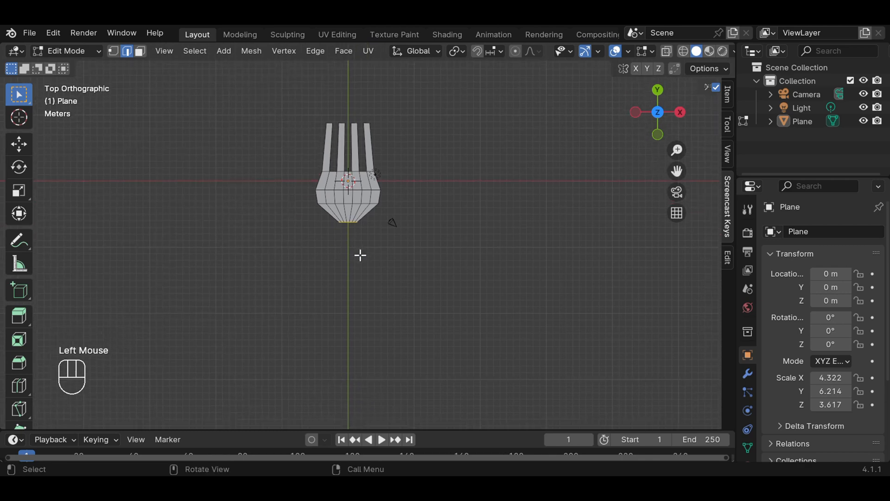
{"action": "key", "text": "e"}
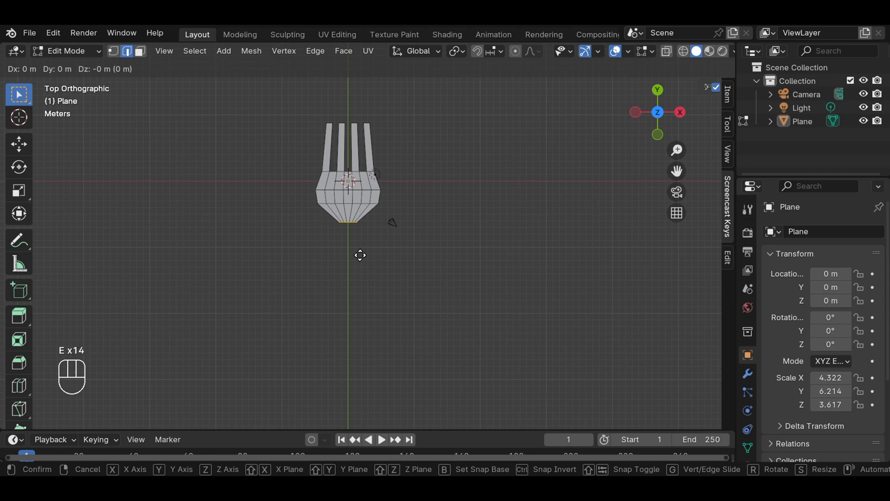
{"action": "key", "text": "y"}
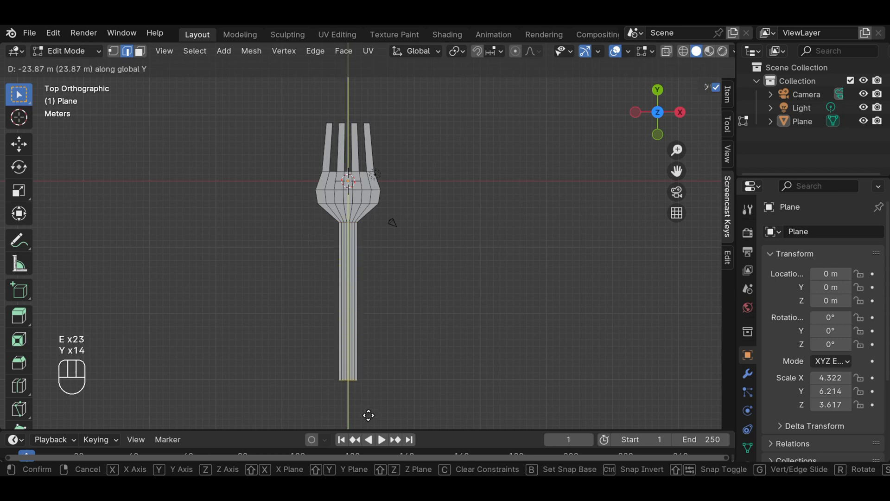
{"action": "left_click", "coordinate": [368, 67]}
{"action": "left_click", "coordinate": [469, 179]}
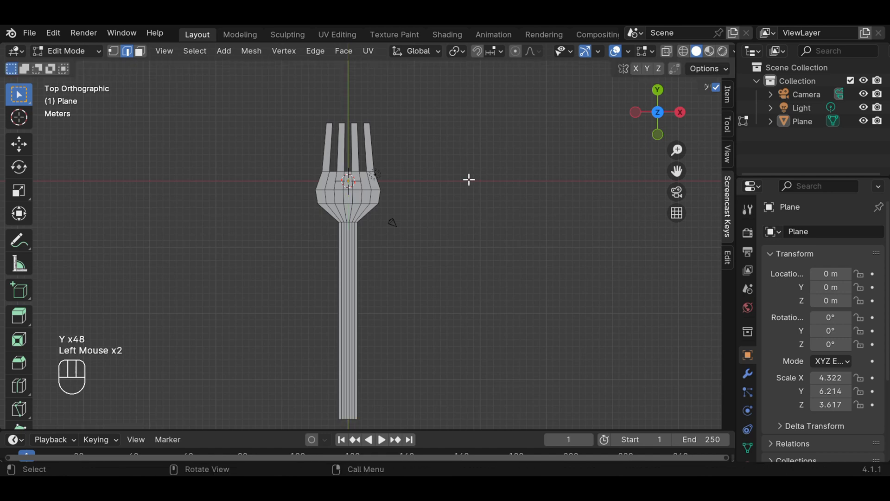
- Add a loop cut across the handle, slide it up close to the fork head, and deselect it
{"action": "key", "text": "ctrl+r"}
{"action": "left_click", "coordinate": [344, 306]}
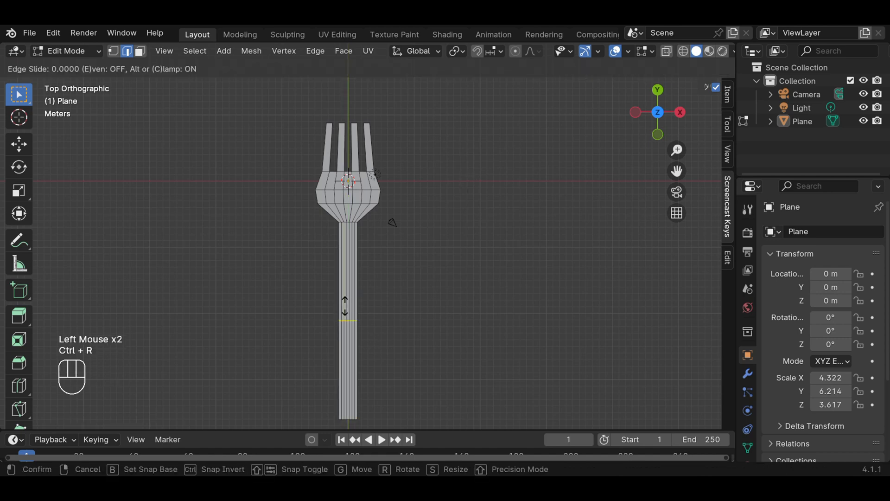
{"action": "left_click", "coordinate": [352, 239]}
{"action": "left_click", "coordinate": [411, 290]}
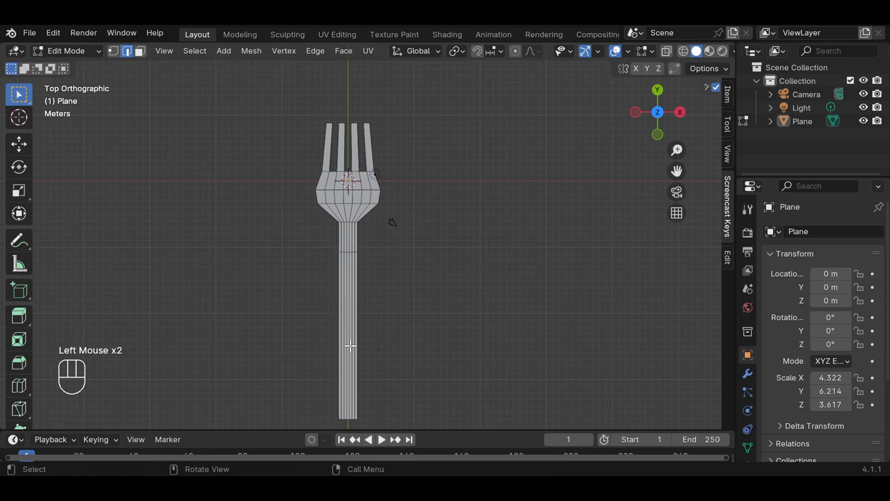
- Add two more loop cuts across the handle, one about two-thirds of the way down and one near its lower end
{"action": "key", "text": "ctrl+r"}
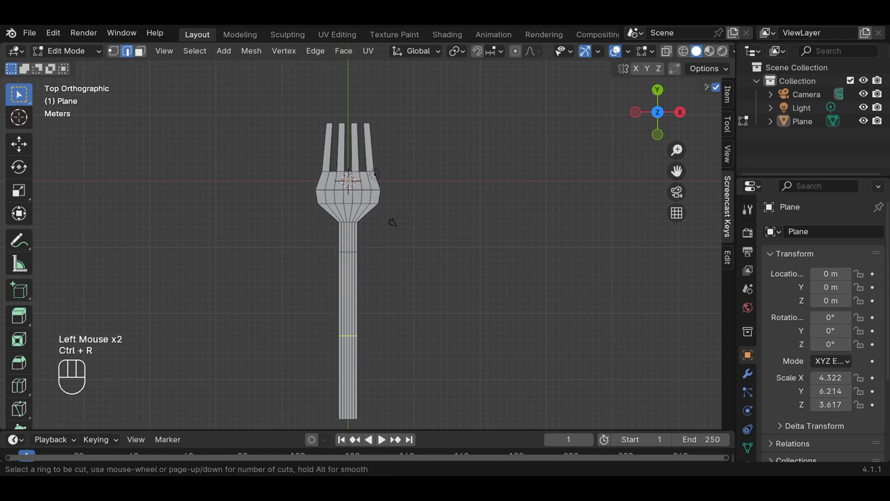
{"action": "left_click", "coordinate": [352, 343]}
{"action": "left_click", "coordinate": [357, 374]}
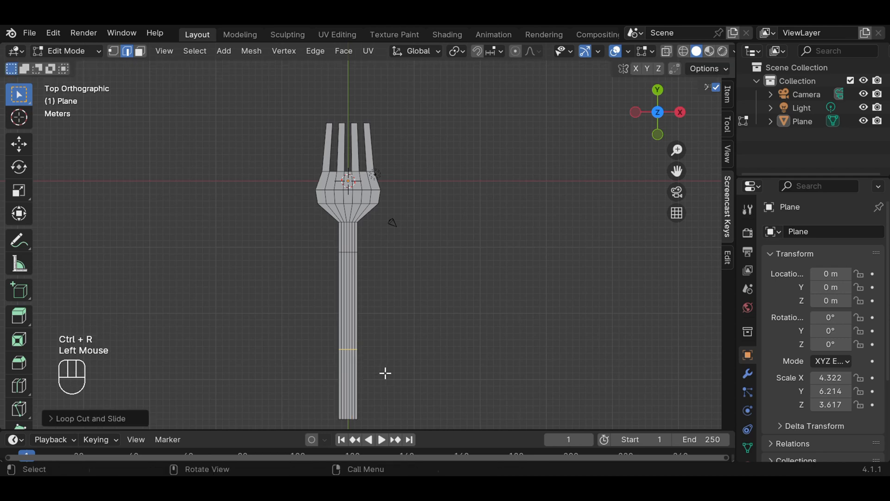
{"action": "key", "text": "ctrl+r"}
{"action": "left_click", "coordinate": [358, 386]}
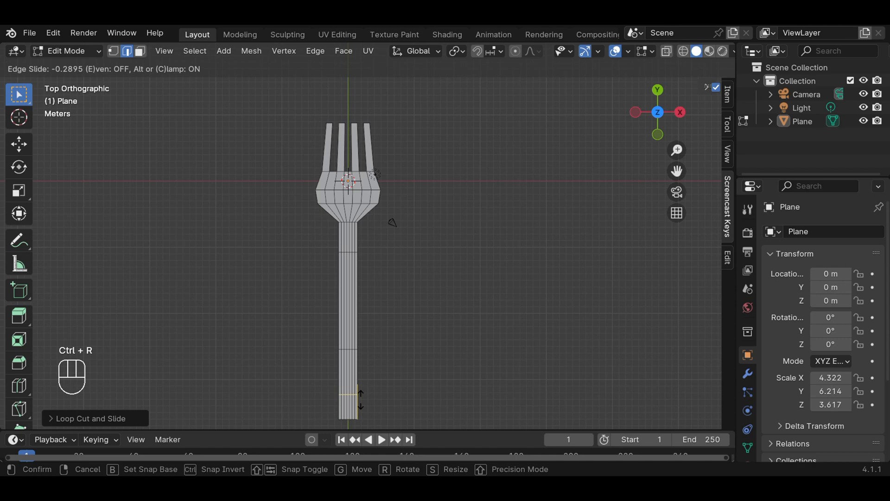
{"action": "left_click", "coordinate": [361, 399]}
{"action": "left_click", "coordinate": [453, 338]}
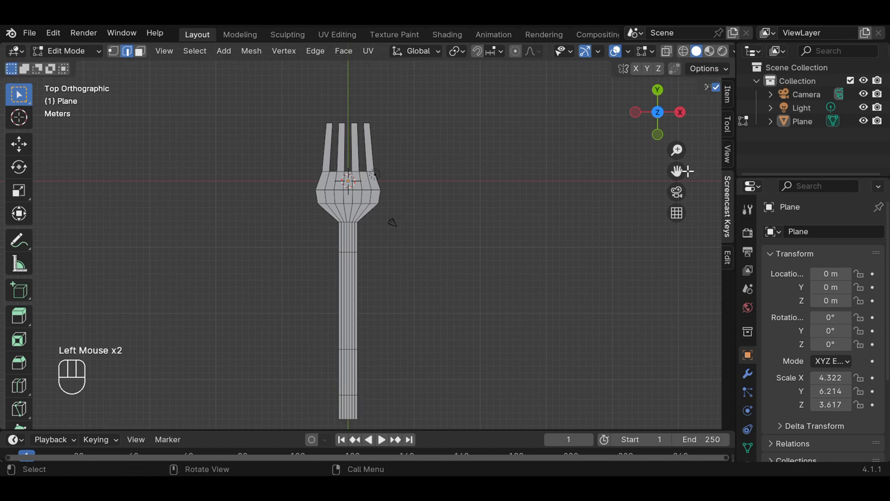
- Taper the handle's lower end by scaling its end edges to about 0.64, and deselect them
{"action": "left_click_drag", "start_coordinate": [689, 171], "coordinate": [680, 33]}
{"action": "scroll", "coordinate": [397, 286], "scroll_direction": "up", "scroll_amount": 3}
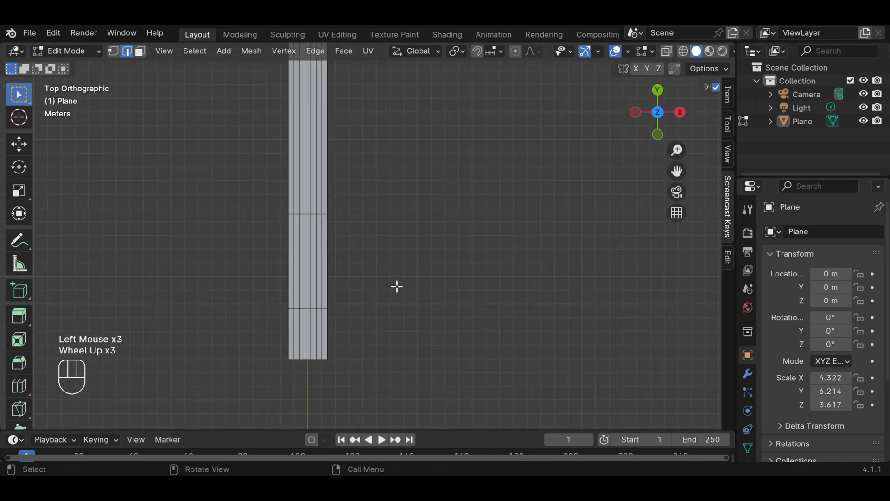
{"action": "scroll", "coordinate": [397, 286], "scroll_direction": "up", "scroll_amount": 1}
{"action": "left_click_drag", "start_coordinate": [258, 370], "coordinate": [441, 419]}
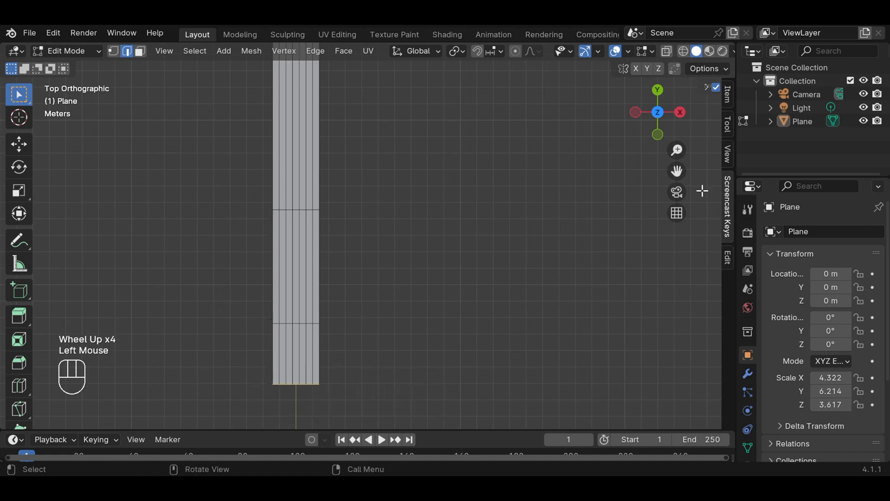
{"action": "left_click_drag", "start_coordinate": [677, 171], "coordinate": [677, 171]}
{"action": "scroll", "coordinate": [379, 292], "scroll_direction": "up", "scroll_amount": 1}
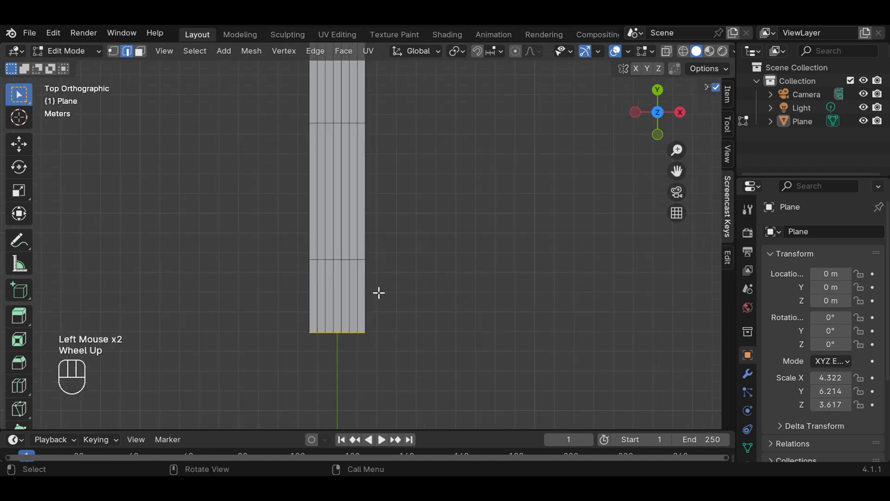
{"action": "scroll", "coordinate": [379, 292], "scroll_direction": "up", "scroll_amount": 1}
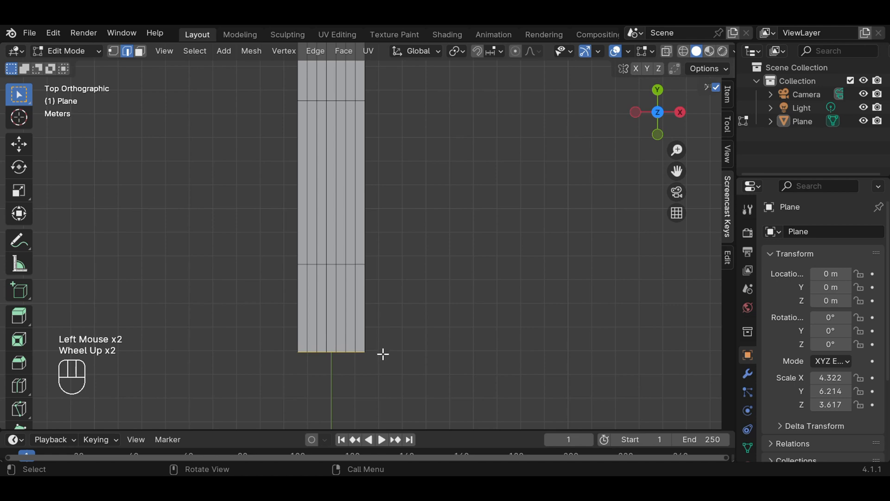
{"action": "key", "text": "s"}
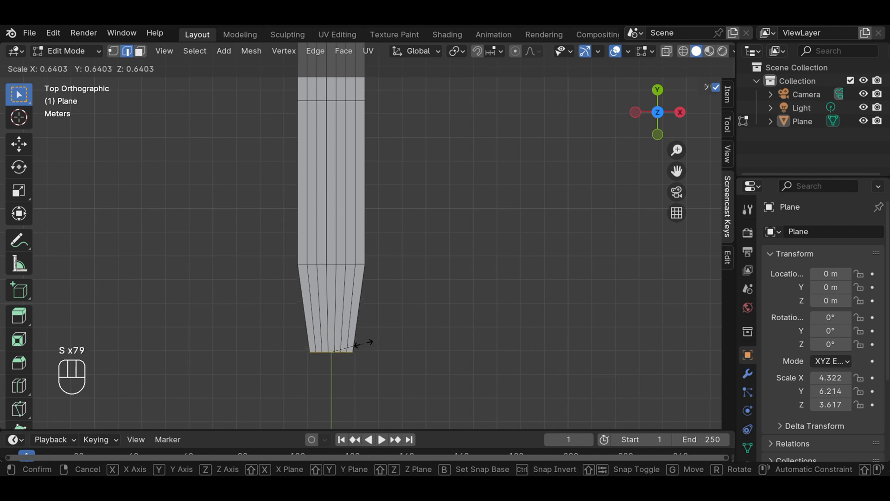
{"action": "left_click", "coordinate": [362, 343]}
{"action": "left_click", "coordinate": [423, 292]}
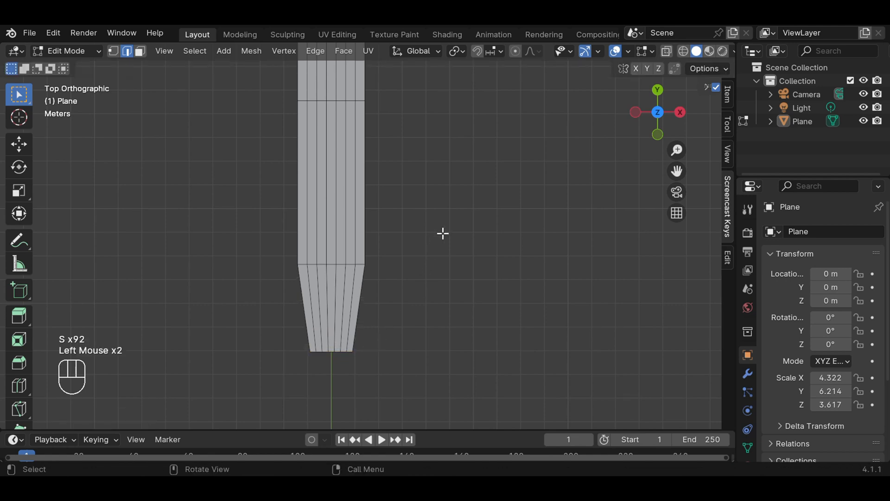
- Widen the handle section between the two lower cross loops by scaling it up slightly, and deselect it
{"action": "scroll", "coordinate": [284, 141], "scroll_direction": "down", "scroll_amount": 1}
{"action": "left_click_drag", "start_coordinate": [284, 114], "coordinate": [400, 288]}
{"action": "key", "text": "s"}
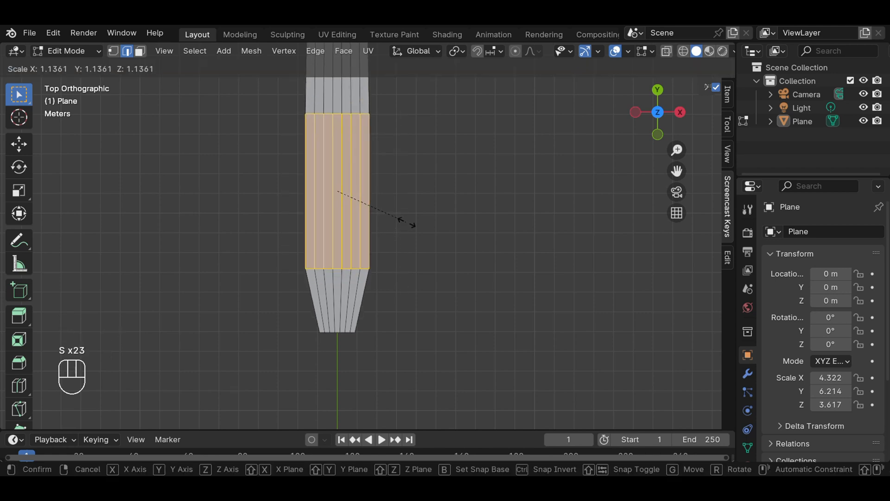
{"action": "left_click", "coordinate": [427, 207]}
{"action": "scroll", "coordinate": [429, 210], "scroll_direction": "down", "scroll_amount": 5}
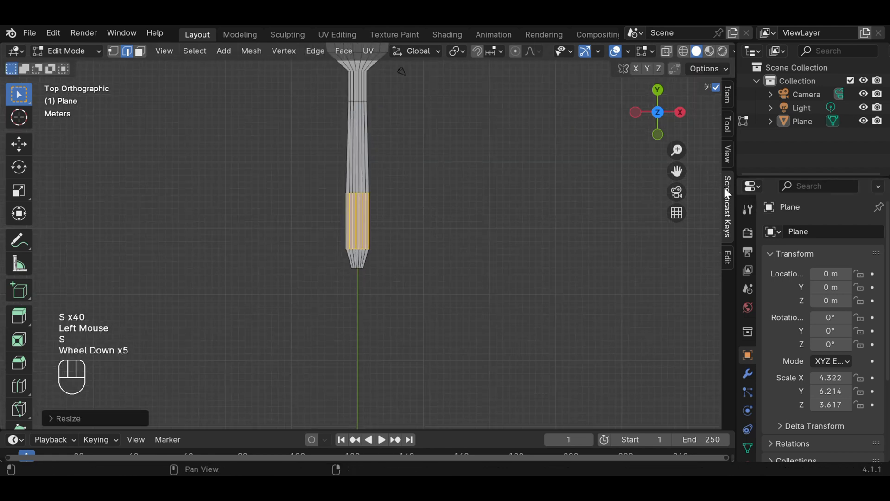
{"action": "left_click_drag", "start_coordinate": [677, 171], "coordinate": [663, 265]}
{"action": "double_click", "coordinate": [538, 211]}
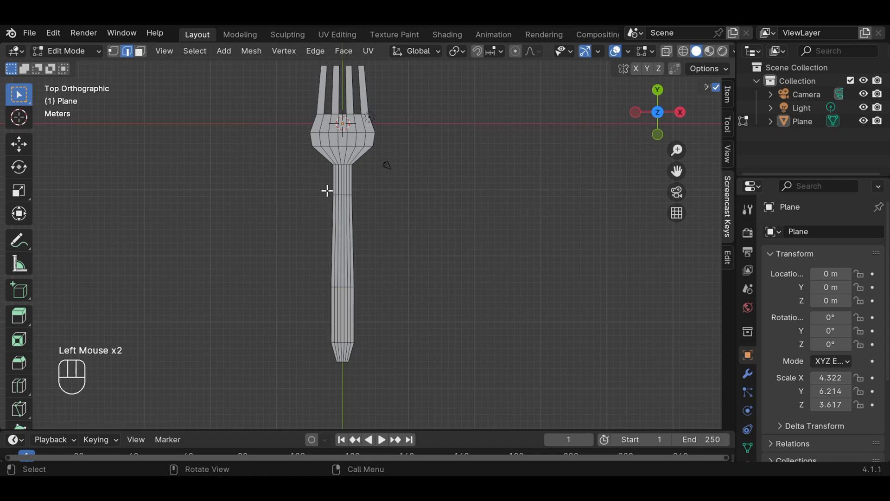
- Narrow the handle at the cross loop close to the fork head by scaling it to about 0.79
{"action": "left_click_drag", "start_coordinate": [326, 190], "coordinate": [392, 214]}
{"action": "key", "text": "s"}
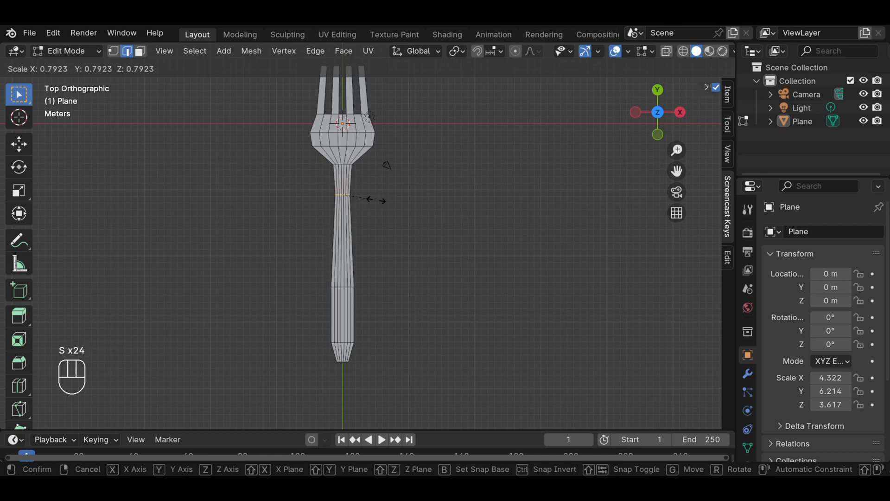
{"action": "left_click", "coordinate": [376, 199]}
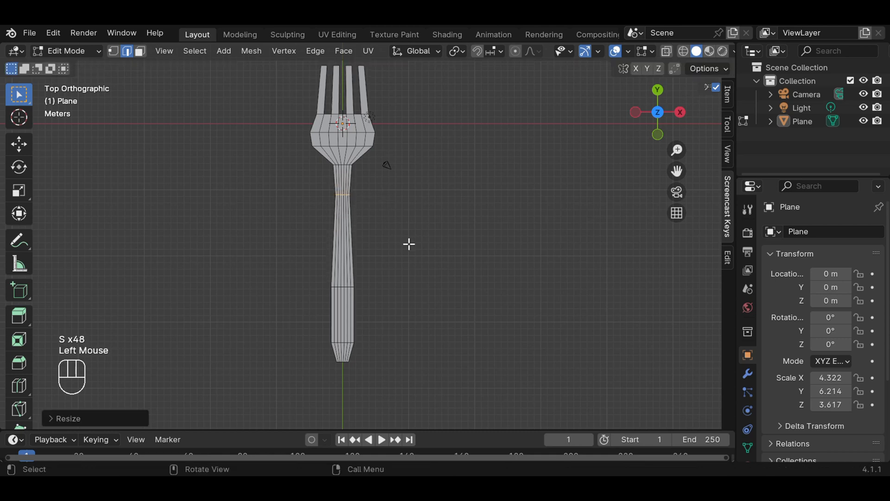
- Slightly widen the handle's two lower cross loops one after the other, scaling the lowest to about 1.07, and deselect
{"action": "left_click_drag", "start_coordinate": [387, 300], "coordinate": [387, 300]}
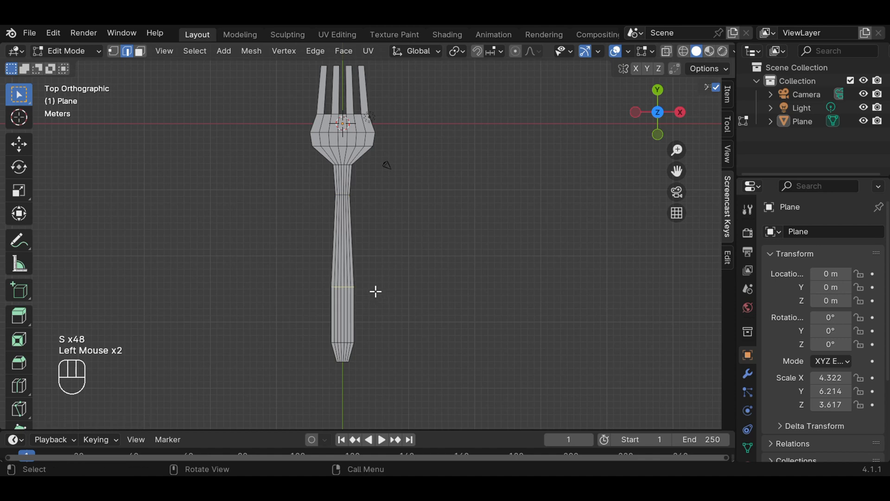
{"action": "key", "text": "s"}
{"action": "left_click", "coordinate": [379, 291]}
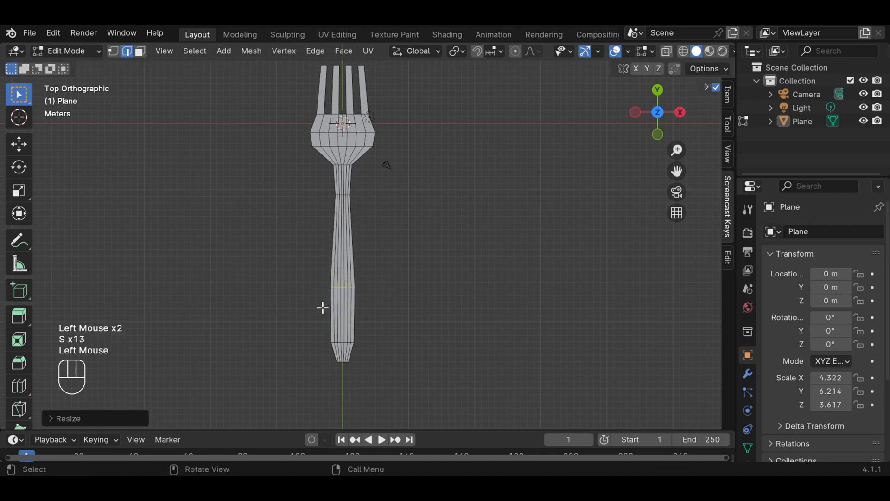
{"action": "left_click_drag", "start_coordinate": [317, 332], "coordinate": [358, 341]}
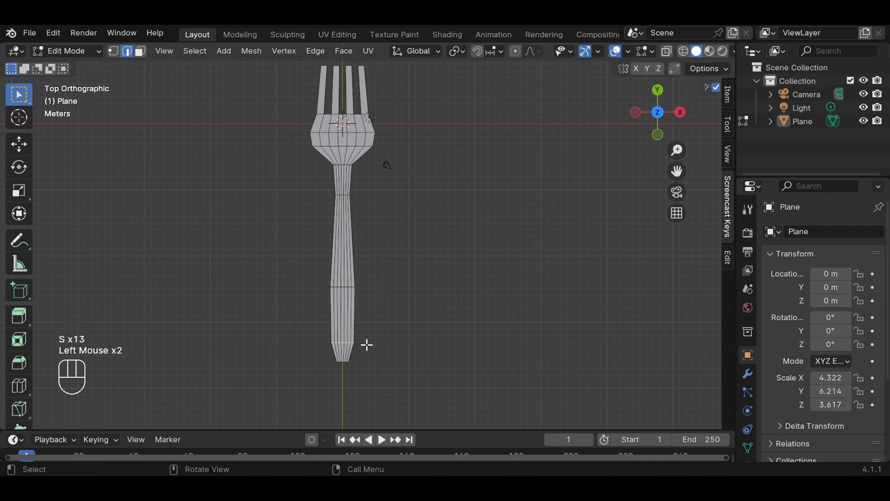
{"action": "key", "text": "s"}
{"action": "key", "text": "s"}
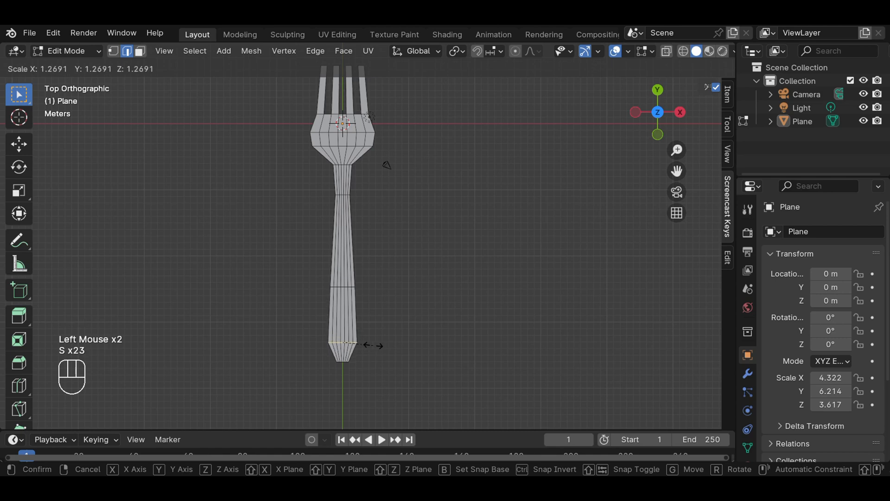
{"action": "key", "text": "s"}
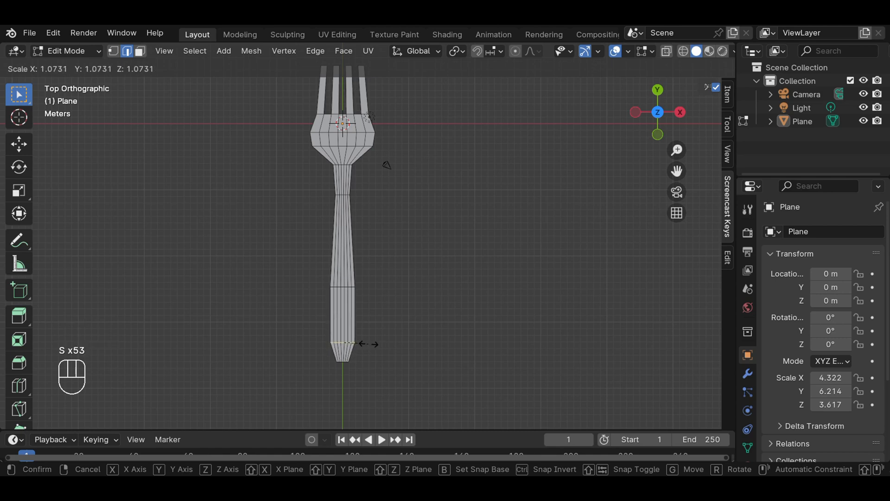
{"action": "key", "text": "s"}
{"action": "left_click", "coordinate": [369, 344]}
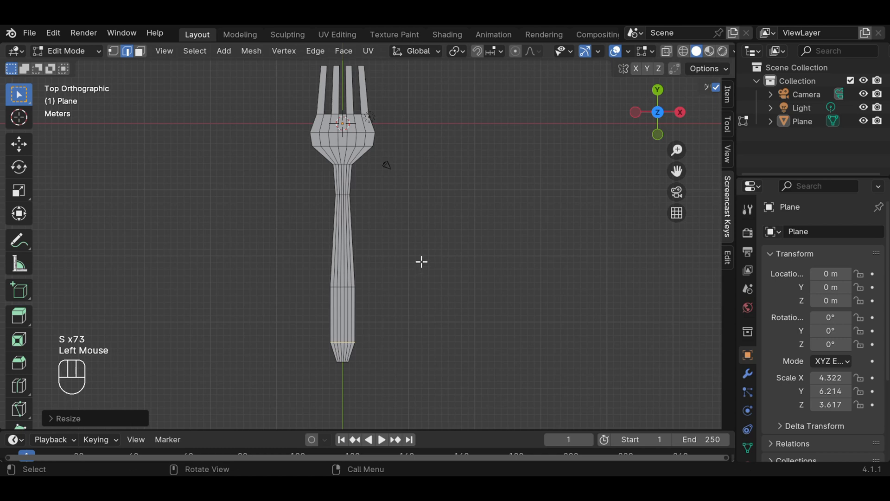
{"action": "left_click", "coordinate": [422, 260]}
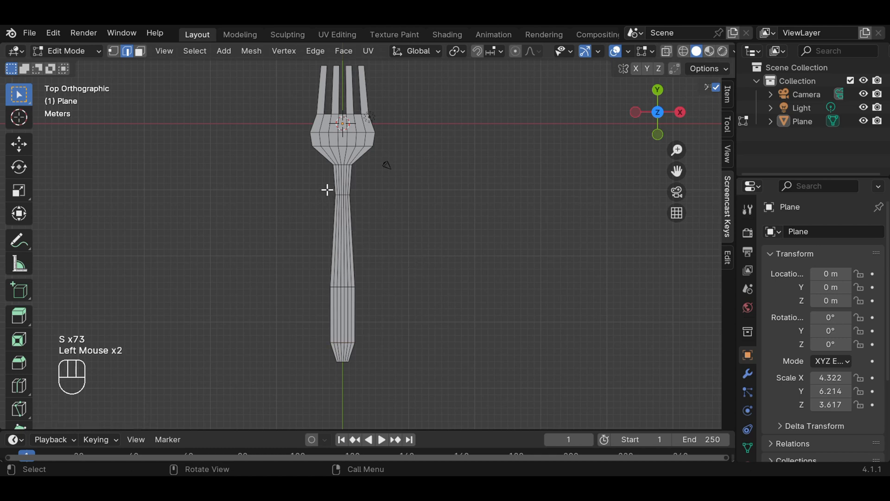
- Narrow the edges where the handle meets the fork head to about 0.89, and deselect them
{"action": "left_click", "coordinate": [377, 169]}
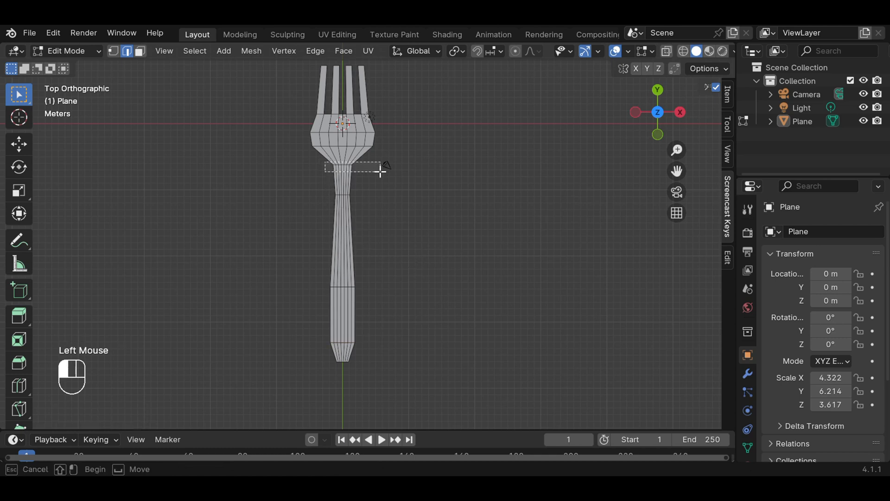
{"action": "key", "text": "s"}
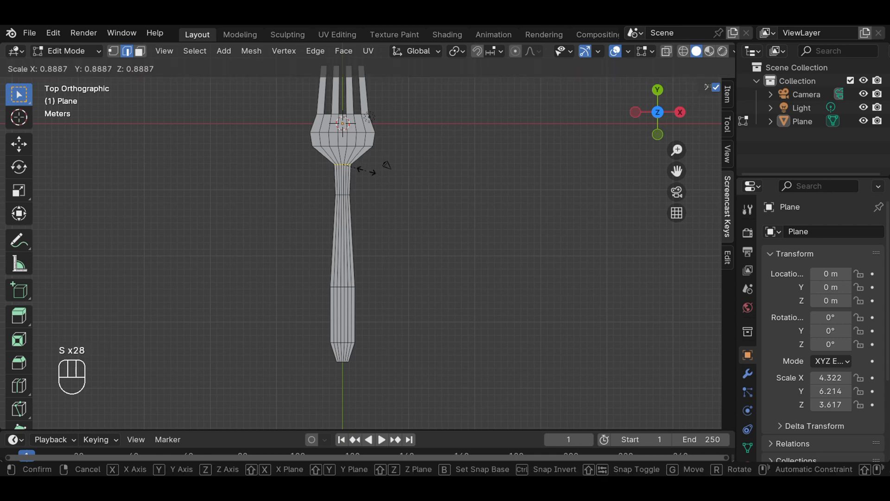
{"action": "left_click", "coordinate": [367, 171]}
{"action": "left_click", "coordinate": [423, 254]}
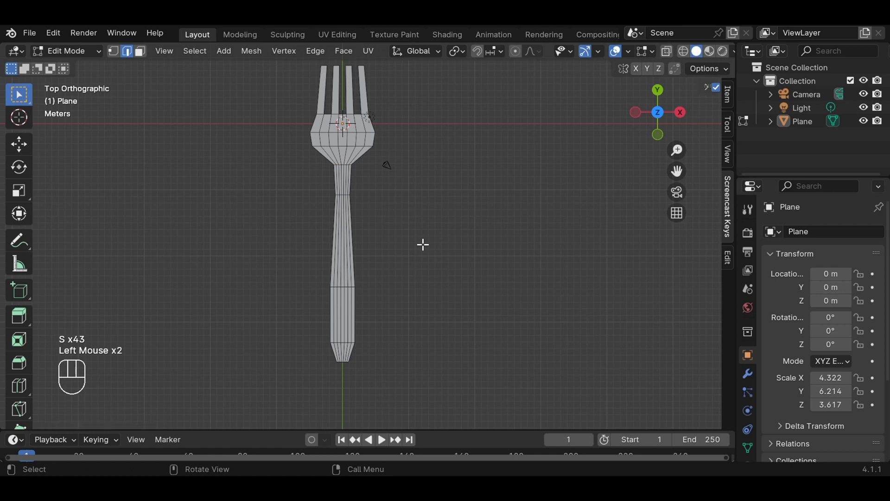
- Raise the handle's cross loop nearest the fork head along the Z axis to bend the neck upward
{"action": "scroll", "coordinate": [423, 254], "scroll_direction": "down", "scroll_amount": 2}
{"action": "middle_click_drag", "start_coordinate": [423, 254], "coordinate": [590, 136]}
{"action": "scroll", "coordinate": [369, 204], "scroll_direction": "up", "scroll_amount": 6}
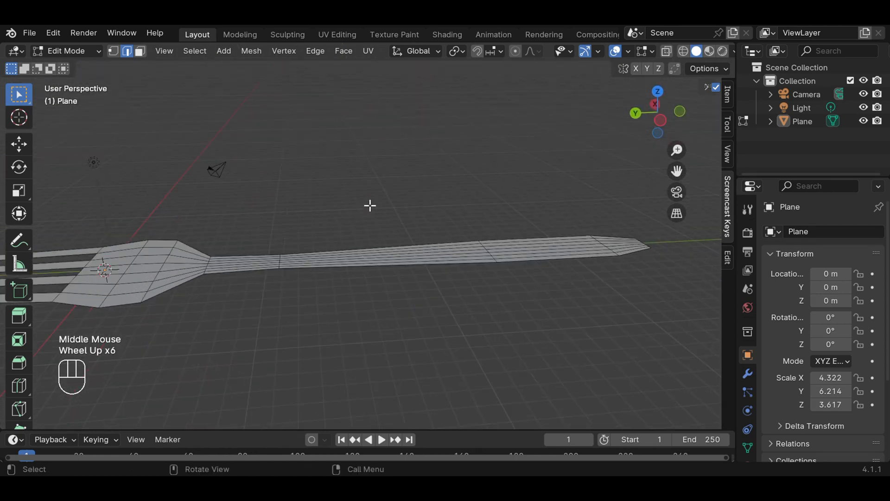
{"action": "left_click_drag", "start_coordinate": [264, 246], "coordinate": [292, 297]}
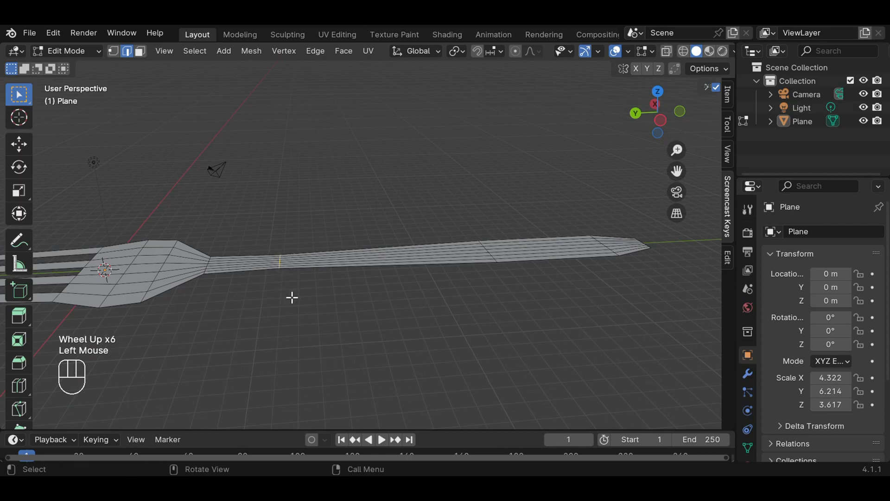
{"action": "left_click", "coordinate": [23, 145]}
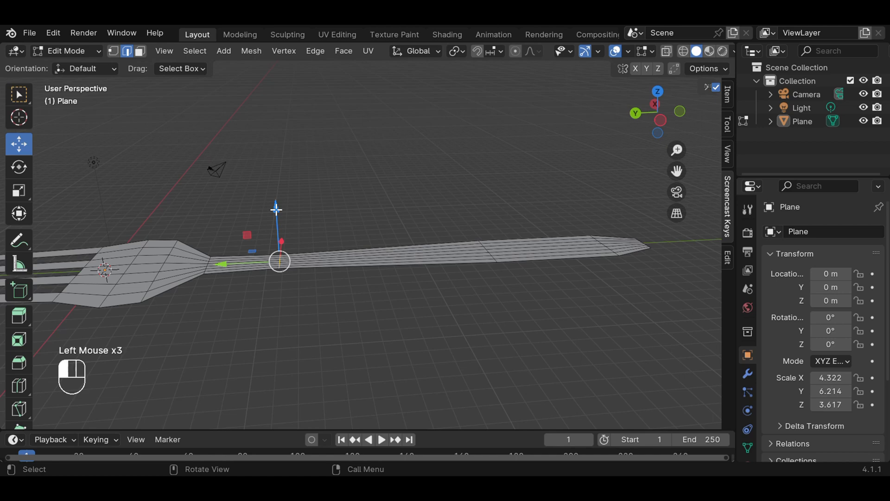
{"action": "left_click_drag", "start_coordinate": [276, 210], "coordinate": [272, 186]}
{"action": "left_click", "coordinate": [426, 209]}
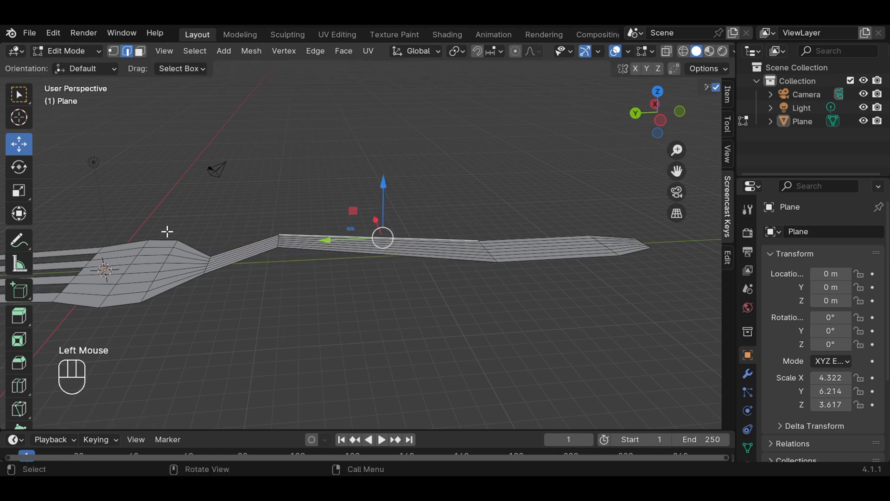
- Raise the edges joining the handle to the fork head slightly along the Z axis, and deselect them
{"action": "left_click_drag", "start_coordinate": [192, 240], "coordinate": [217, 287]}
{"action": "left_click_drag", "start_coordinate": [200, 210], "coordinate": [199, 205]}
{"action": "left_click", "coordinate": [478, 342]}
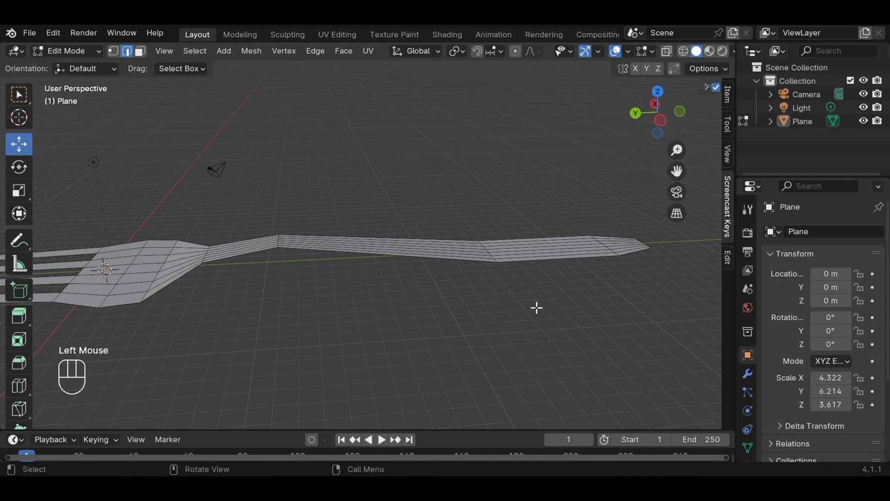
- Raise the cross loop about two-thirds down the handle slightly along the Z axis, and deselect it
{"action": "middle_click_drag", "start_coordinate": [538, 306], "coordinate": [537, 324]}
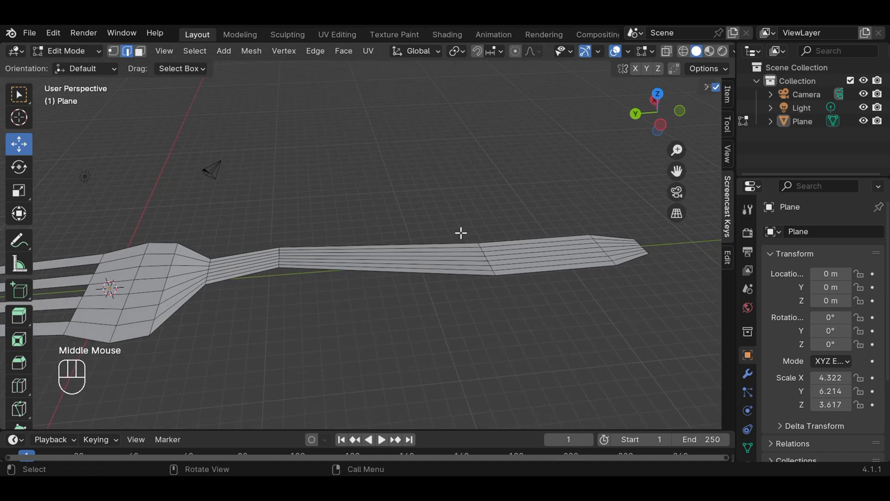
{"action": "left_click_drag", "start_coordinate": [461, 233], "coordinate": [525, 290]}
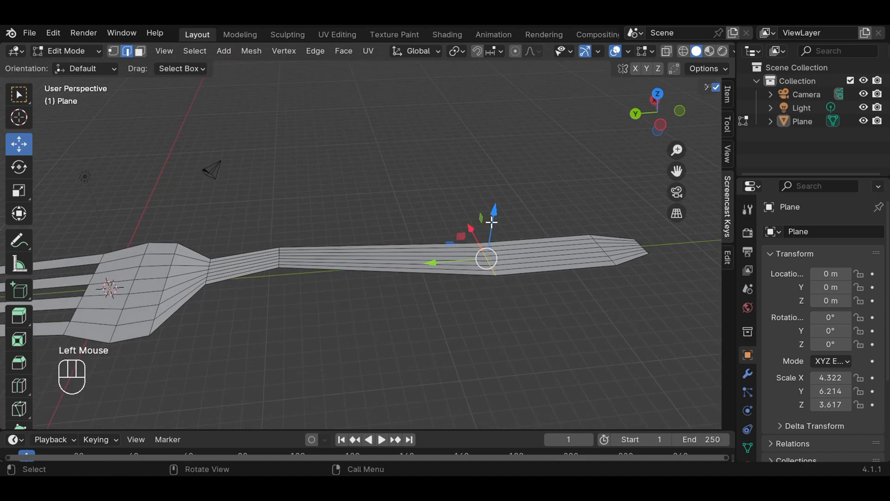
{"action": "left_click_drag", "start_coordinate": [493, 215], "coordinate": [493, 212]}
{"action": "middle_click_drag", "start_coordinate": [515, 283], "coordinate": [479, 300]}
{"action": "left_click", "coordinate": [337, 304]}
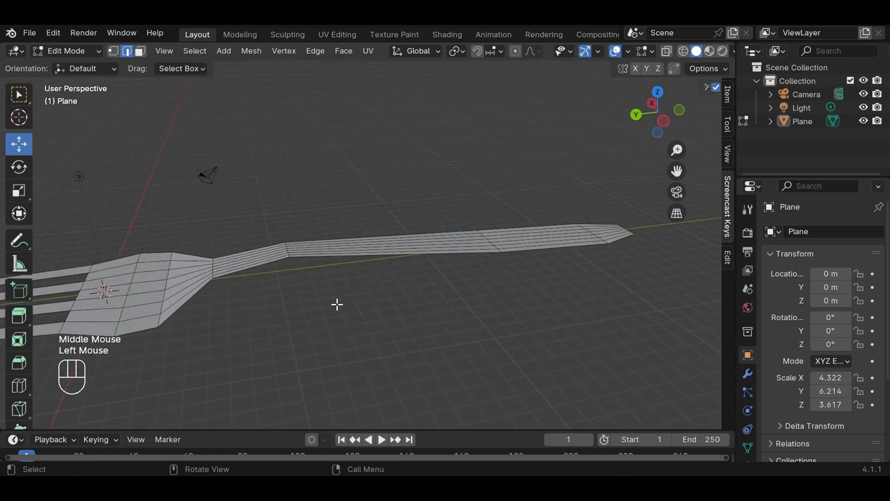
- Raise the neck's upper bend loop and the edges at the head junction a little further along Z, and deselect them
{"action": "left_click_drag", "start_coordinate": [268, 224], "coordinate": [332, 279]}
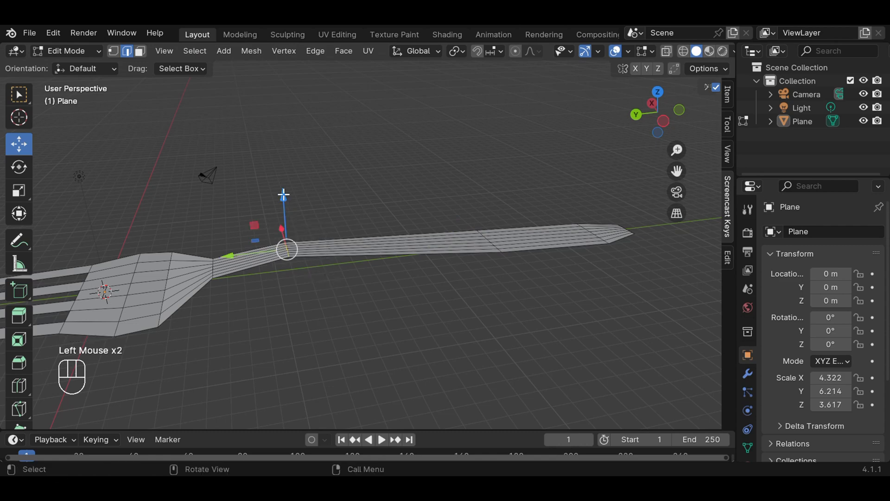
{"action": "left_click_drag", "start_coordinate": [284, 195], "coordinate": [282, 193]}
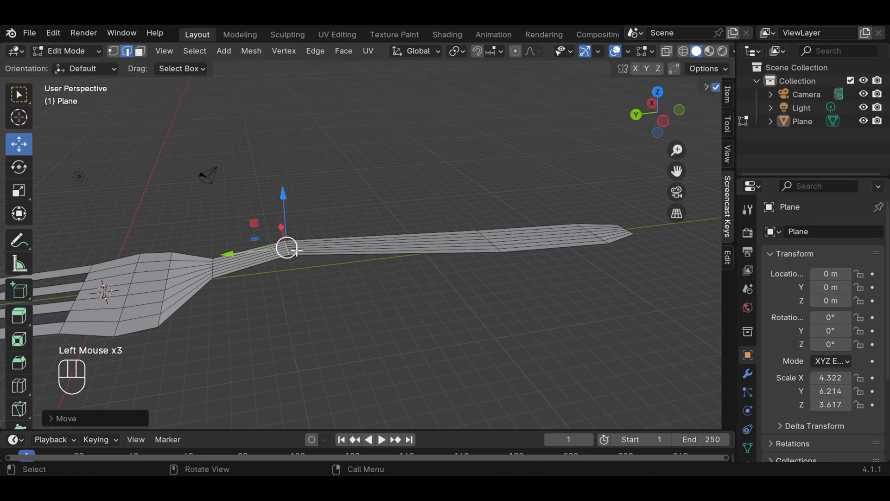
{"action": "left_click", "coordinate": [292, 254]}
{"action": "left_click", "coordinate": [218, 283]}
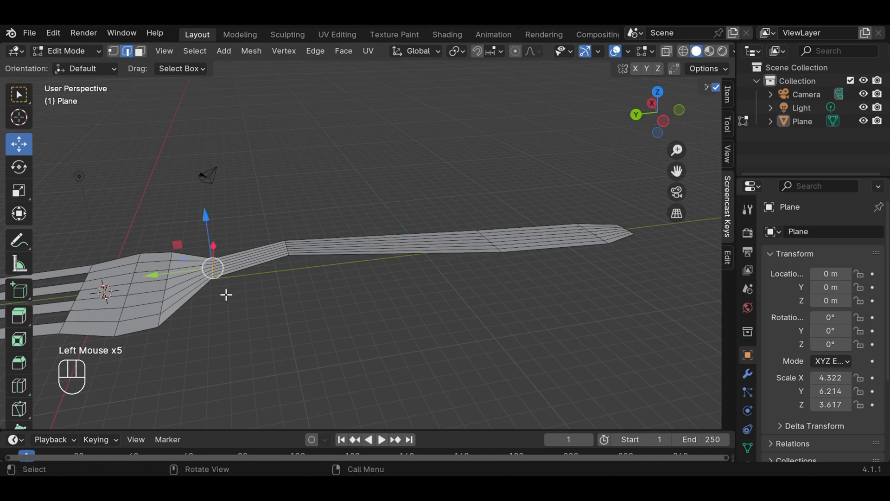
{"action": "left_click_drag", "start_coordinate": [203, 217], "coordinate": [201, 212]}
{"action": "left_click", "coordinate": [330, 327]}
- Inspect the bent fork from several angles and return to the top view
{"action": "middle_click_drag", "start_coordinate": [330, 327], "coordinate": [350, 302]}
{"action": "scroll", "coordinate": [350, 302], "scroll_direction": "down", "scroll_amount": 3}
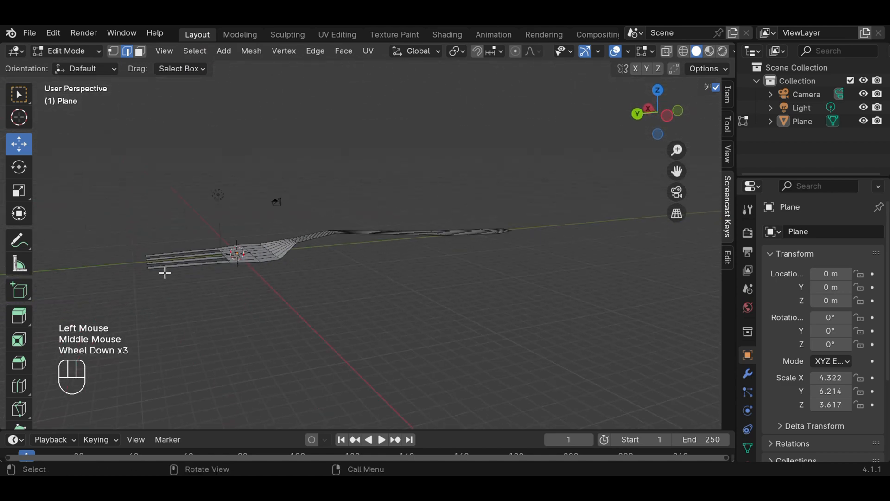
{"action": "middle_click_drag", "start_coordinate": [465, 302], "coordinate": [133, 283]}
{"action": "middle_click_drag", "start_coordinate": [521, 290], "coordinate": [511, 363]}
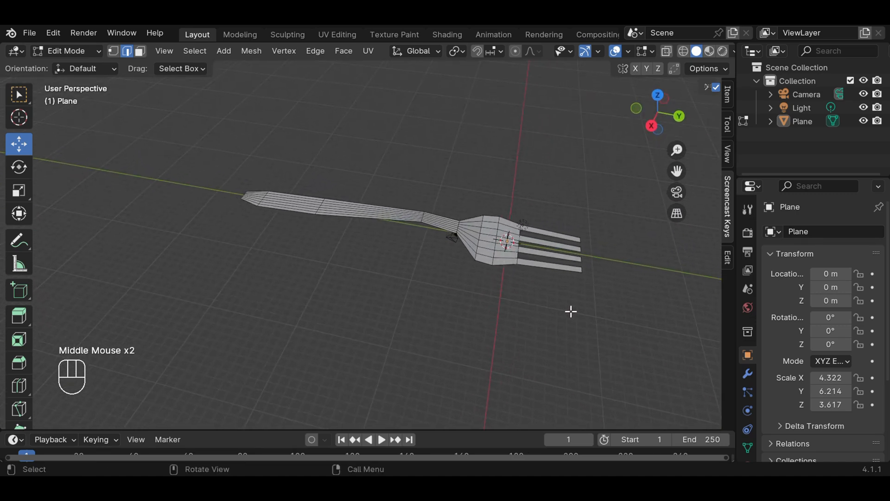
{"action": "key", "text": "KP_7"}
{"action": "scroll", "coordinate": [554, 262], "scroll_direction": "down", "scroll_amount": 3}
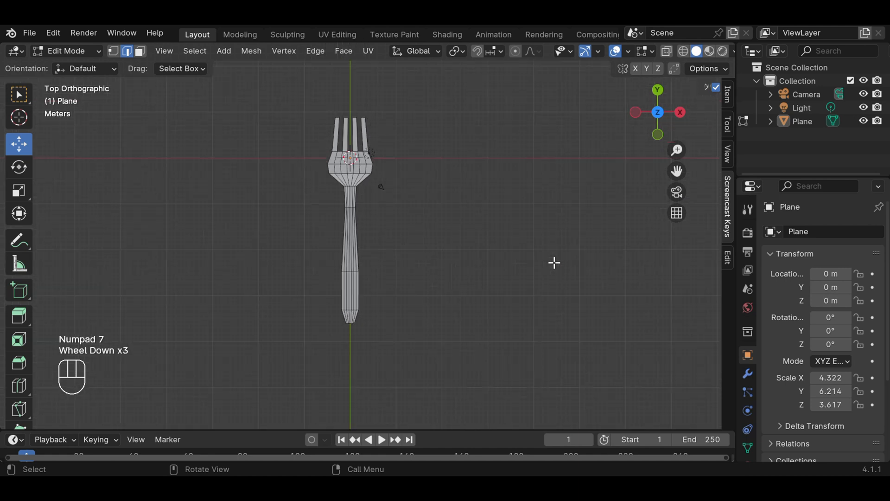
- Select the end edges of all four tines and raise them about 3.1 m in the right view
{"action": "left_click_drag", "start_coordinate": [322, 110], "coordinate": [388, 122]}
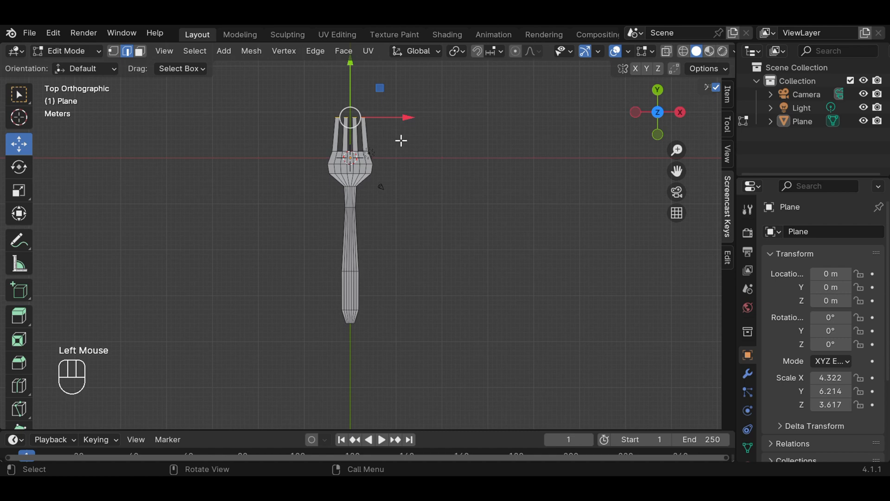
{"action": "left_click", "coordinate": [19, 95]}
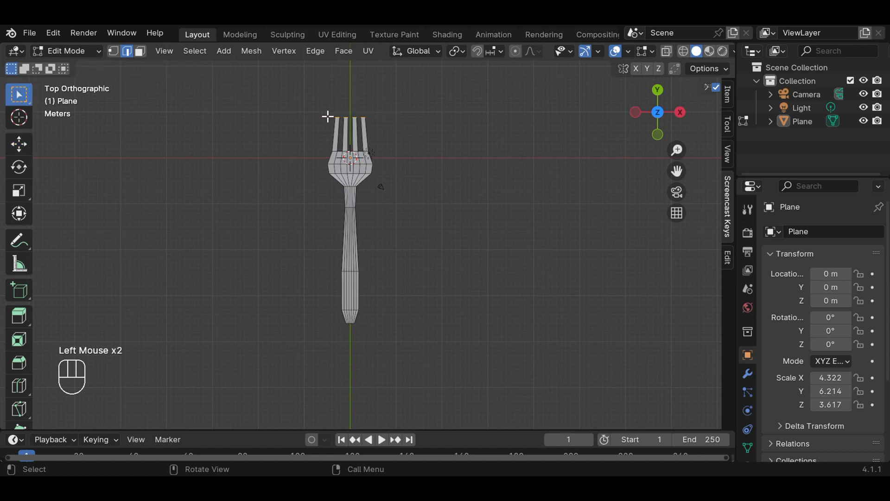
{"action": "left_click_drag", "start_coordinate": [328, 116], "coordinate": [397, 129]}
{"action": "key", "text": "KP_3"}
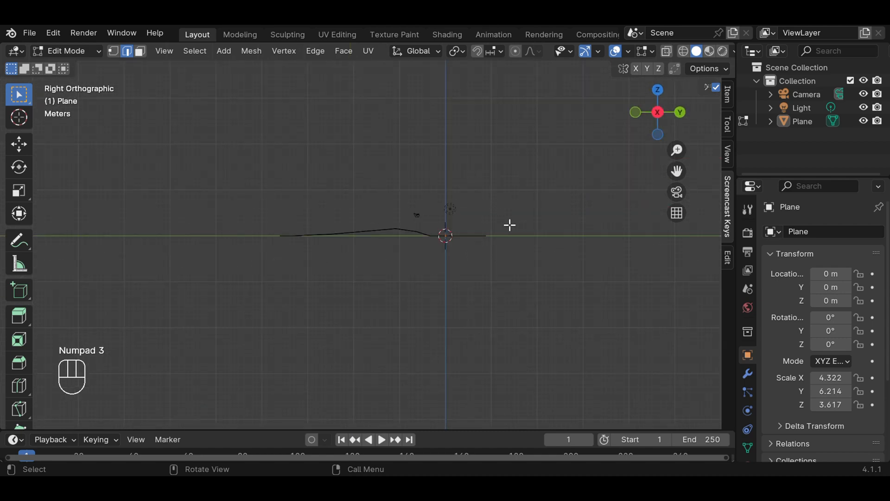
{"action": "key", "text": "g"}
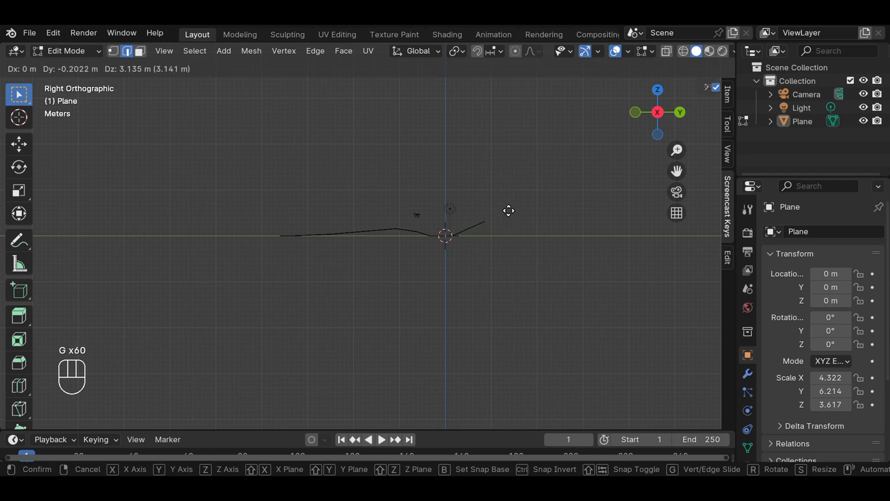
{"action": "left_click", "coordinate": [509, 210]}
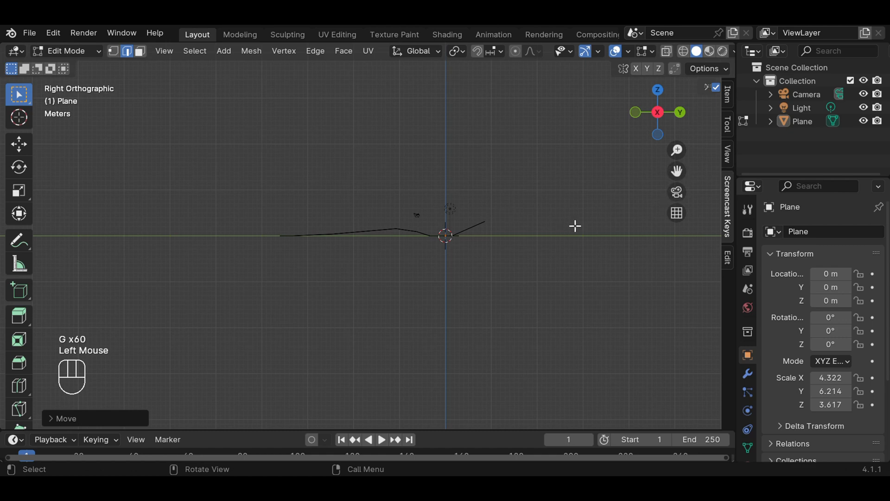
{"action": "middle_click_drag", "start_coordinate": [487, 262], "coordinate": [656, 324]}
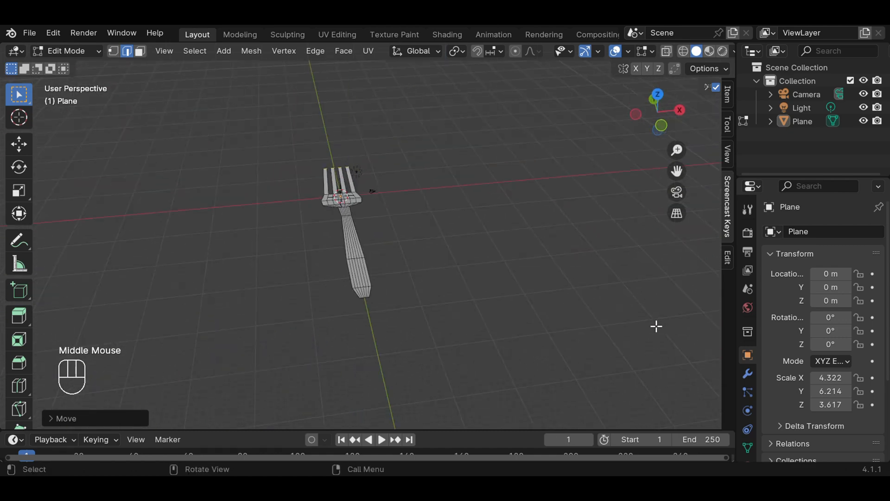
{"action": "middle_click_drag", "start_coordinate": [340, 304], "coordinate": [467, 295]}
{"action": "scroll", "coordinate": [468, 294], "scroll_direction": "up", "scroll_amount": 2}
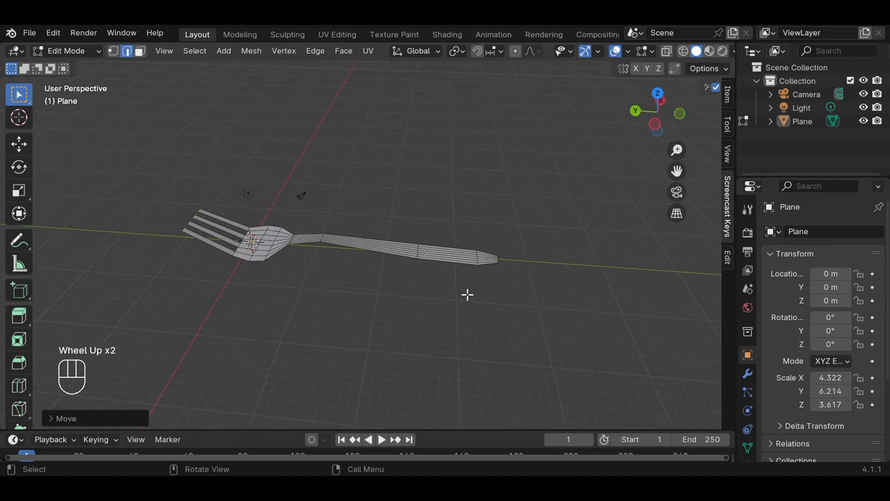
{"action": "scroll", "coordinate": [467, 295], "scroll_direction": "up", "scroll_amount": 1}
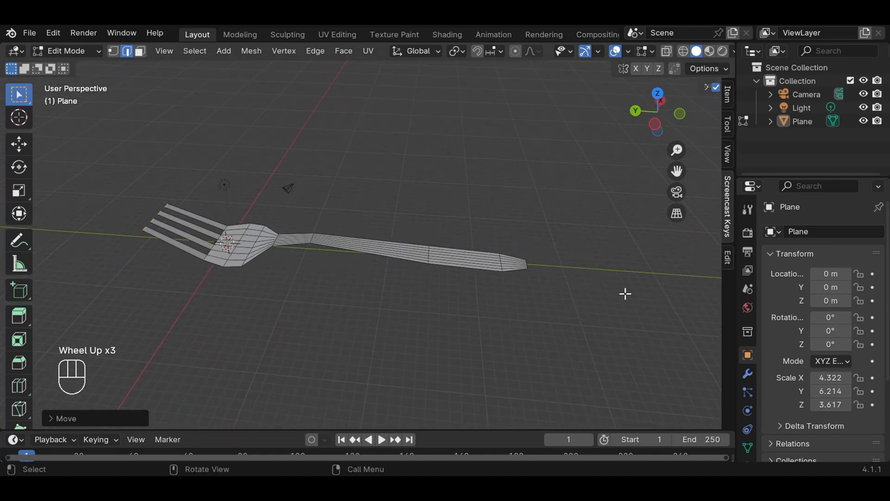
- Add a Solidify modifier to the fork mesh
{"action": "left_click", "coordinate": [748, 373]}
{"action": "left_click", "coordinate": [813, 230]}
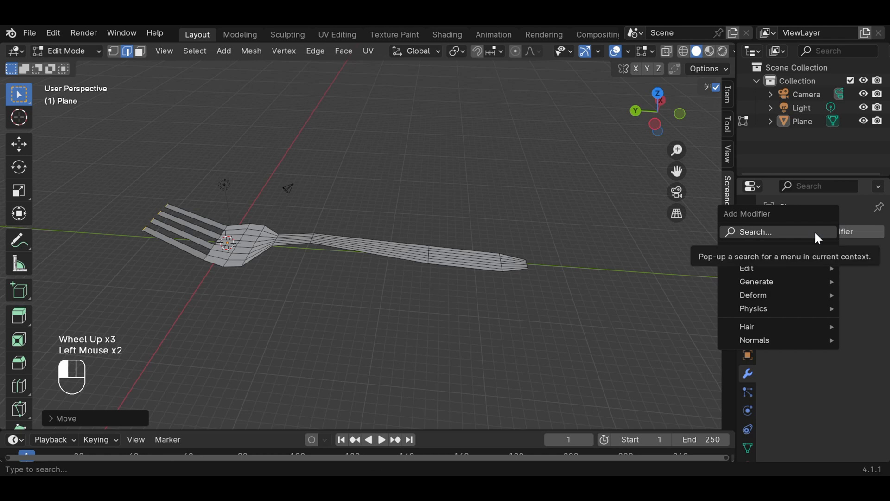
{"action": "mouse_move", "coordinate": [749, 282]}
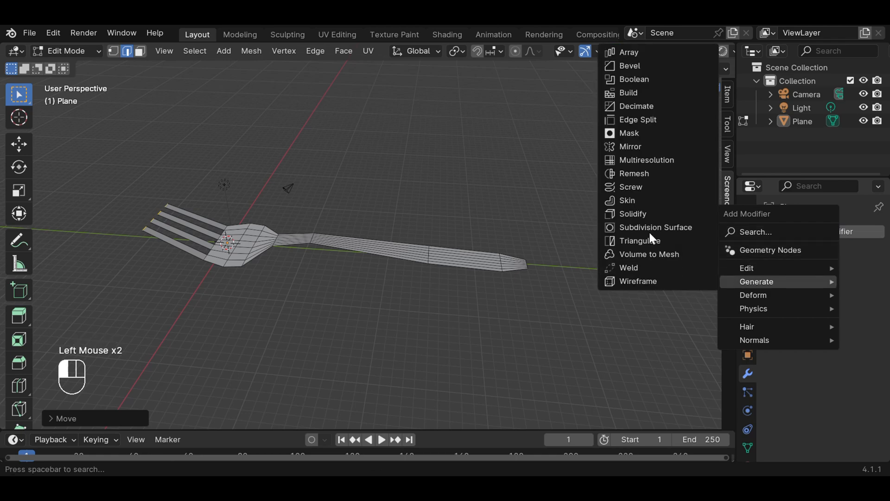
{"action": "left_click", "coordinate": [648, 214]}
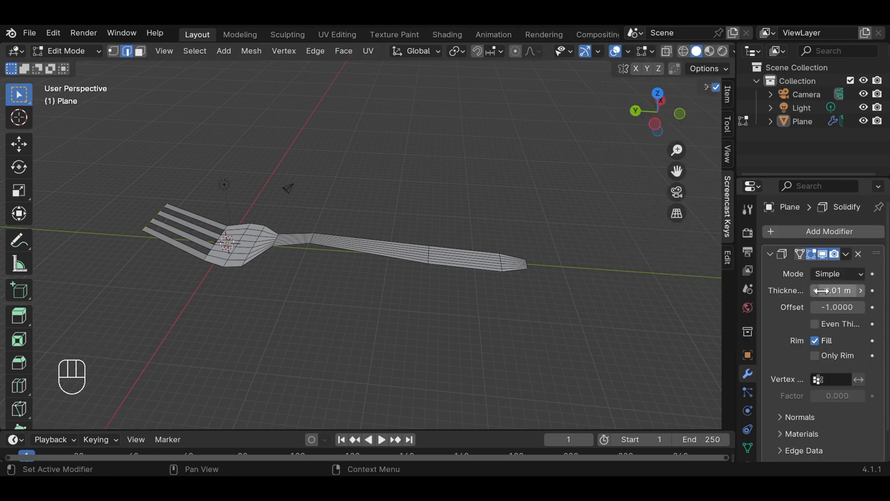
- Set the Solidify modifier's thickness to 0.2 m
{"action": "left_click", "coordinate": [860, 290]}
{"action": "left_click", "coordinate": [860, 291]}
{"action": "left_click", "coordinate": [861, 291]}
{"action": "left_click", "coordinate": [860, 290]}
{"action": "left_click", "coordinate": [860, 291]}
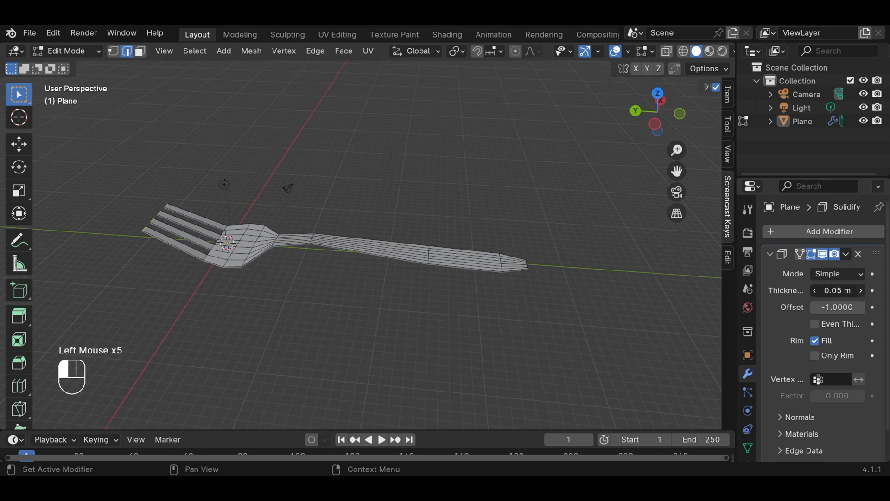
{"action": "left_click", "coordinate": [860, 290]}
{"action": "left_click", "coordinate": [860, 290]}
{"action": "left_click", "coordinate": [860, 290]}
{"action": "left_click", "coordinate": [860, 291]}
{"action": "left_click", "coordinate": [860, 291]}
{"action": "left_click", "coordinate": [860, 290]}
{"action": "left_click", "coordinate": [860, 290]}
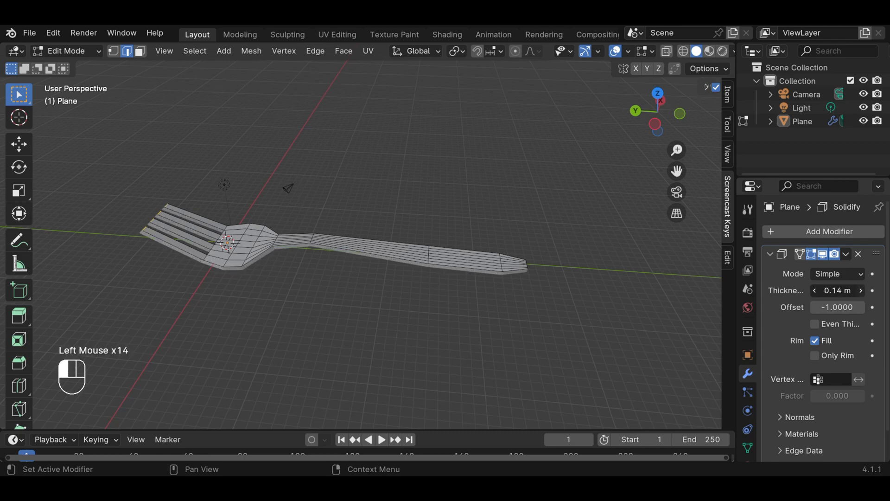
{"action": "left_click", "coordinate": [860, 290]}
{"action": "mouse_move", "coordinate": [549, 268]}
{"action": "middle_mouse_down"}
{"action": "mouse_move", "coordinate": [533, 215]}
{"action": "mouse_move", "coordinate": [544, 254]}
{"action": "middle_mouse_up"}
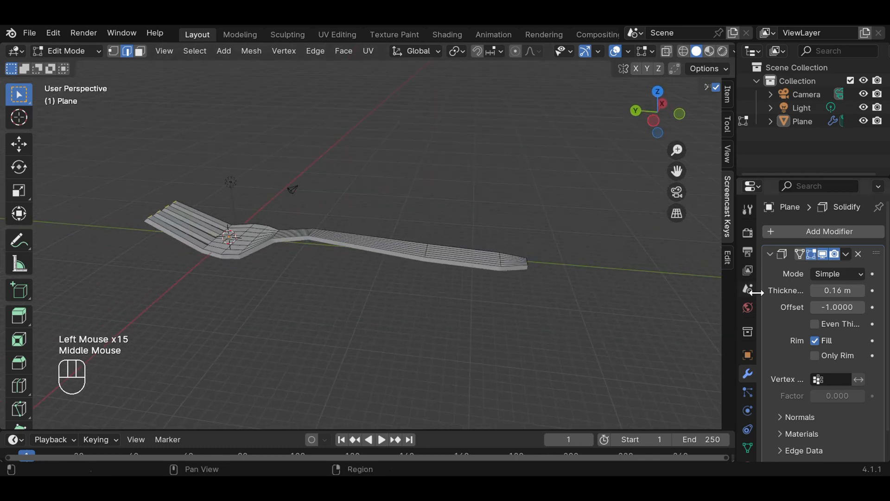
{"action": "left_click", "coordinate": [861, 290]}
{"action": "left_click", "coordinate": [861, 290]}
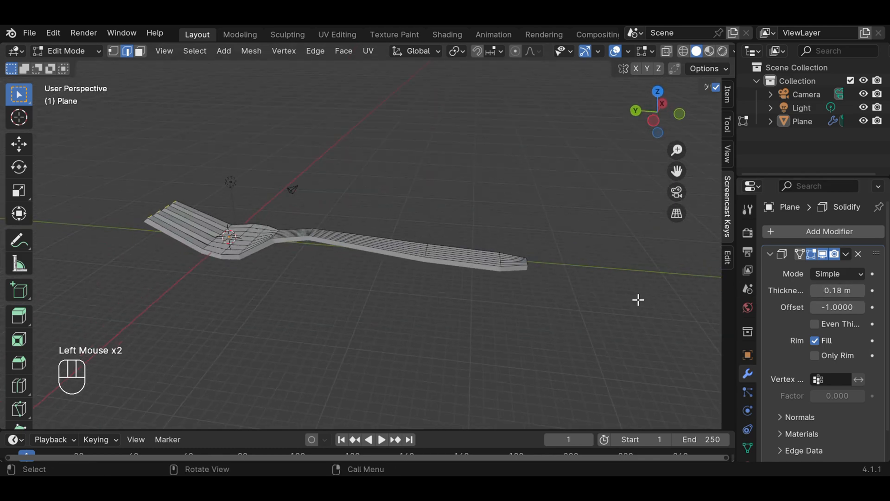
{"action": "middle_click_drag", "start_coordinate": [586, 294], "coordinate": [585, 338]}
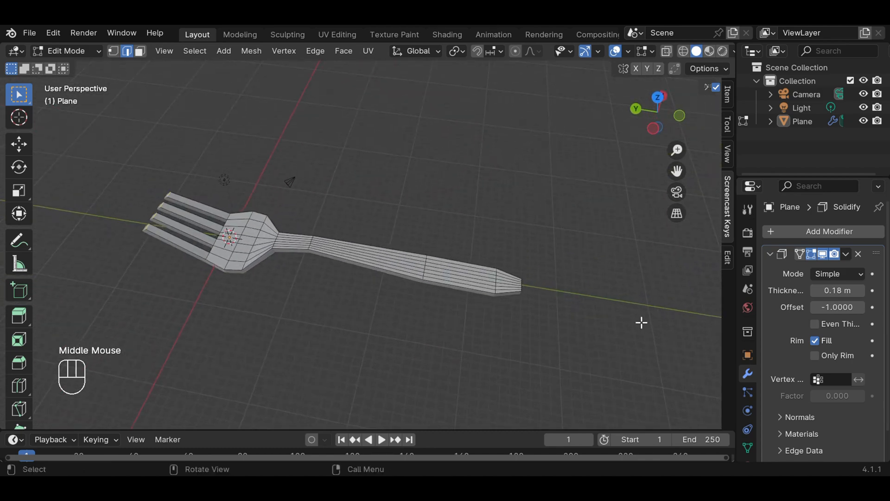
{"action": "left_click", "coordinate": [860, 291]}
{"action": "left_click", "coordinate": [861, 290]}
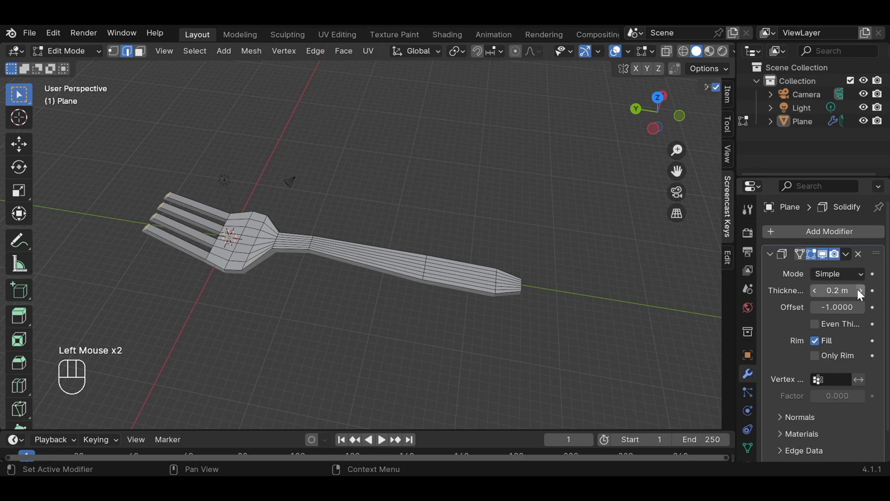
{"action": "mouse_move", "coordinate": [511, 300]}
{"action": "middle_mouse_down"}
{"action": "mouse_move", "coordinate": [406, 306]}
{"action": "mouse_move", "coordinate": [321, 294]}
{"action": "mouse_move", "coordinate": [514, 293]}
{"action": "middle_mouse_up"}
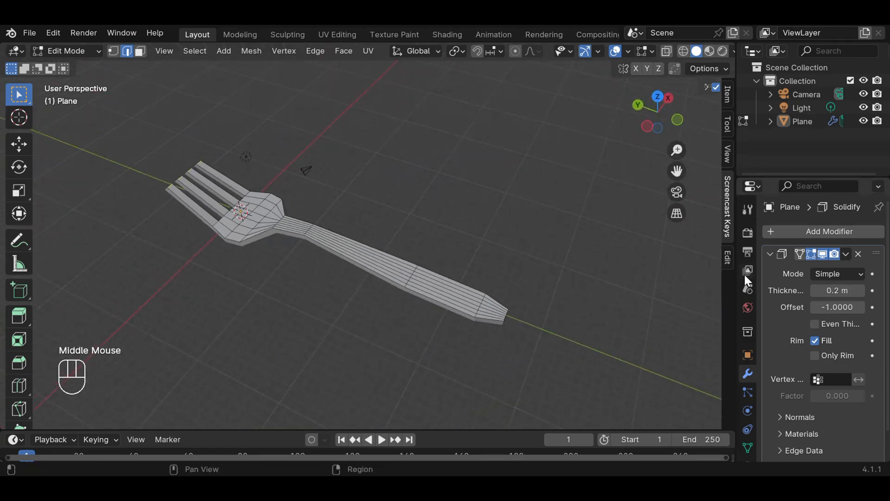
- Switch to Object Mode and apply the Solidify modifier to the fork
{"action": "left_click", "coordinate": [850, 253]}
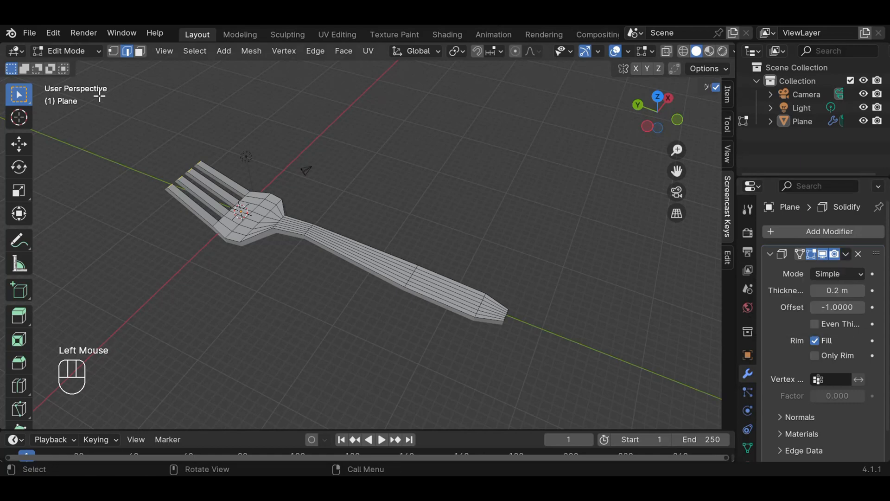
{"action": "left_click", "coordinate": [79, 49]}
{"action": "left_click", "coordinate": [82, 65]}
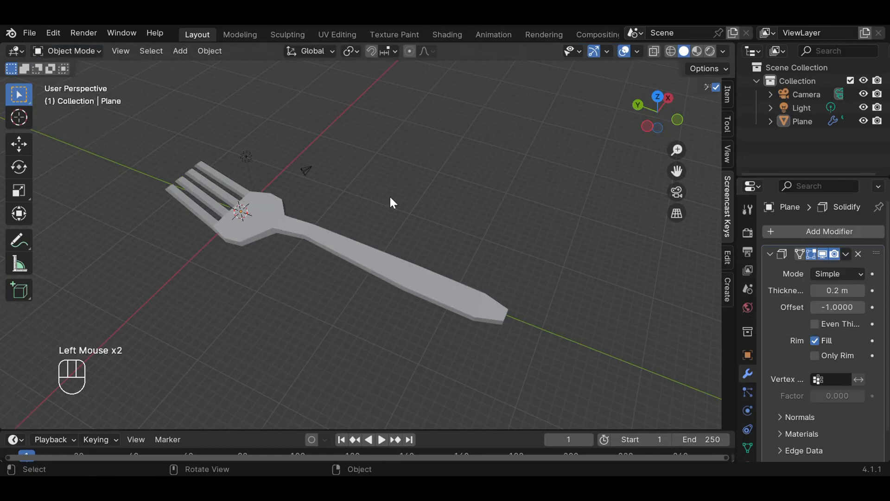
{"action": "left_click", "coordinate": [846, 254]}
{"action": "left_click", "coordinate": [792, 268]}
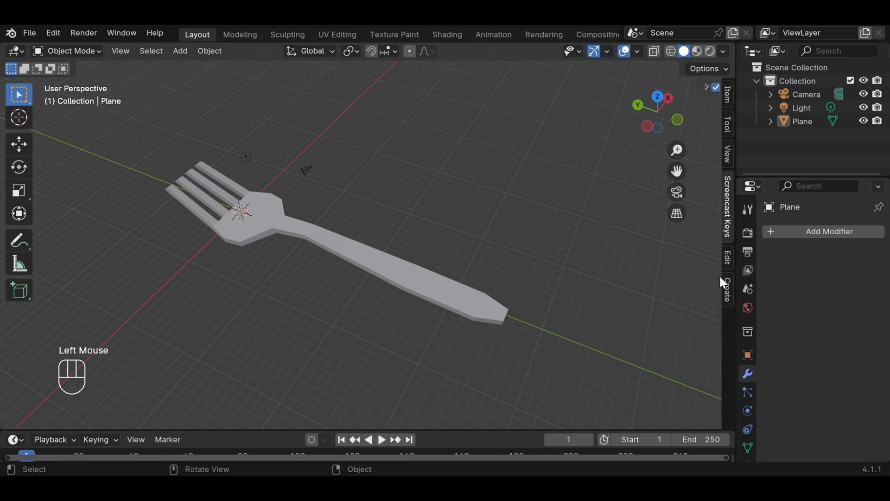
- Add a Subdivision Surface modifier to the thickened fork
{"action": "middle_click_drag", "start_coordinate": [577, 275], "coordinate": [611, 281]}
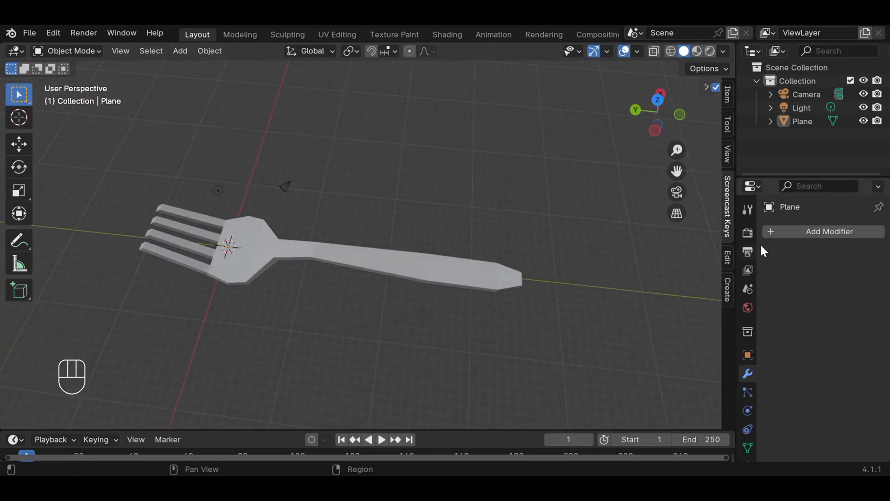
{"action": "left_click", "coordinate": [812, 233]}
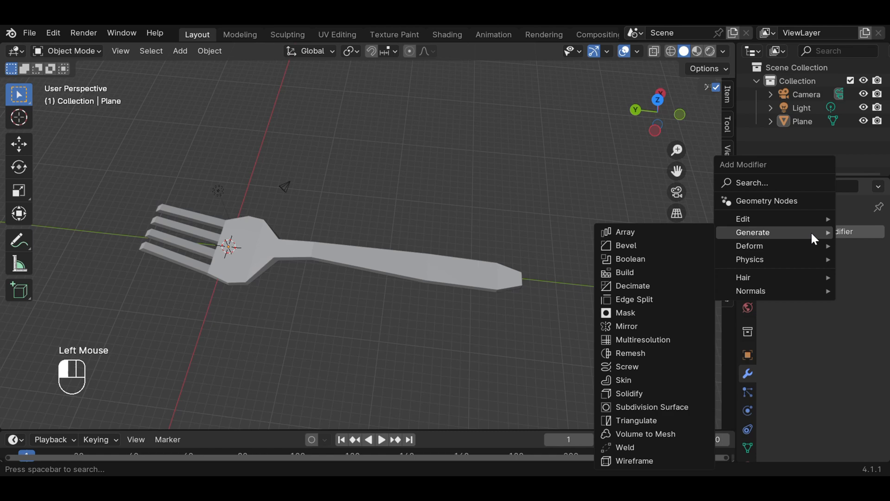
{"action": "left_click", "coordinate": [668, 408]}
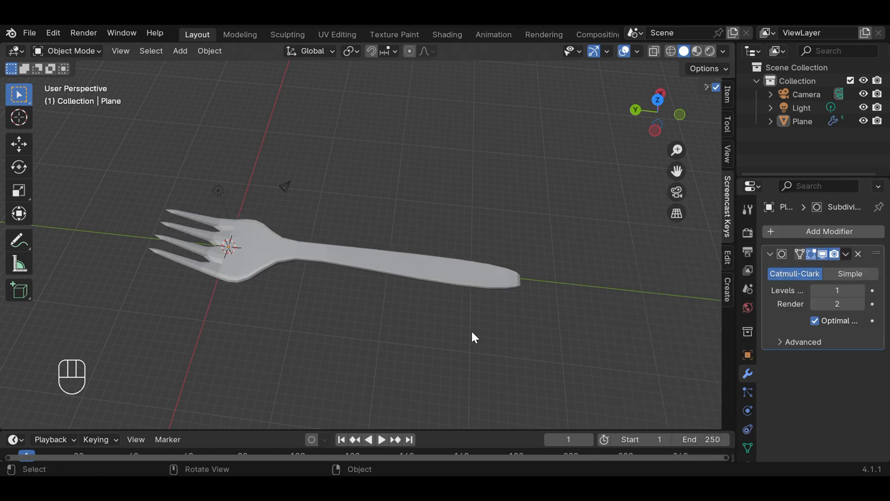
{"action": "middle_click_drag", "start_coordinate": [434, 321], "coordinate": [459, 314]}
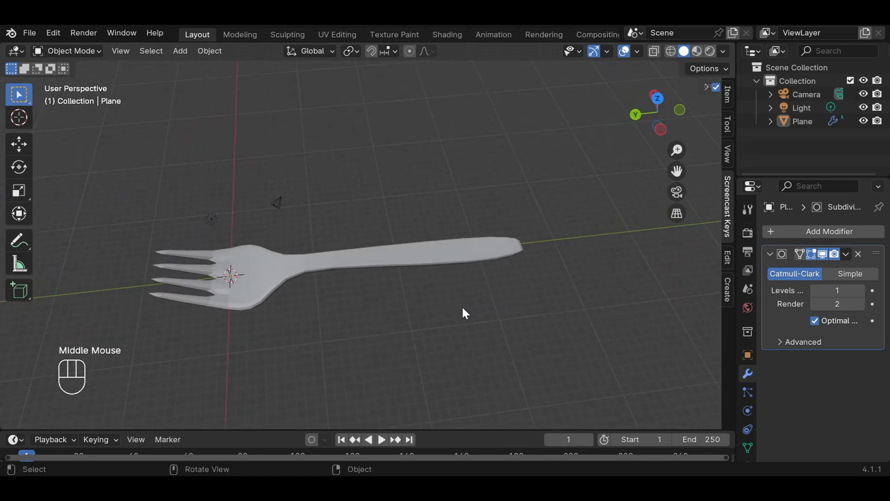
- Set both the viewport and render levels of the Subdivision Surface modifier to 6
{"action": "left_click", "coordinate": [861, 291]}
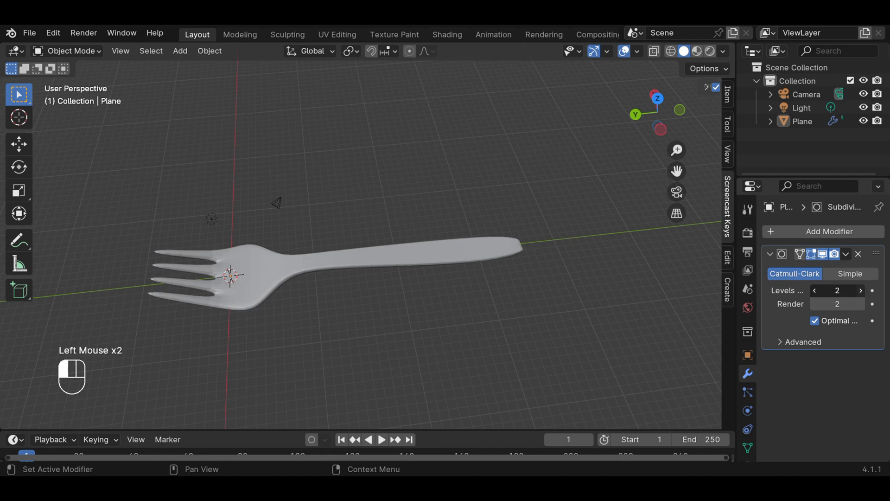
{"action": "left_click", "coordinate": [861, 290]}
{"action": "left_click", "coordinate": [861, 288]}
{"action": "left_click", "coordinate": [861, 289]}
{"action": "left_click", "coordinate": [861, 289]}
{"action": "left_click", "coordinate": [861, 303]}
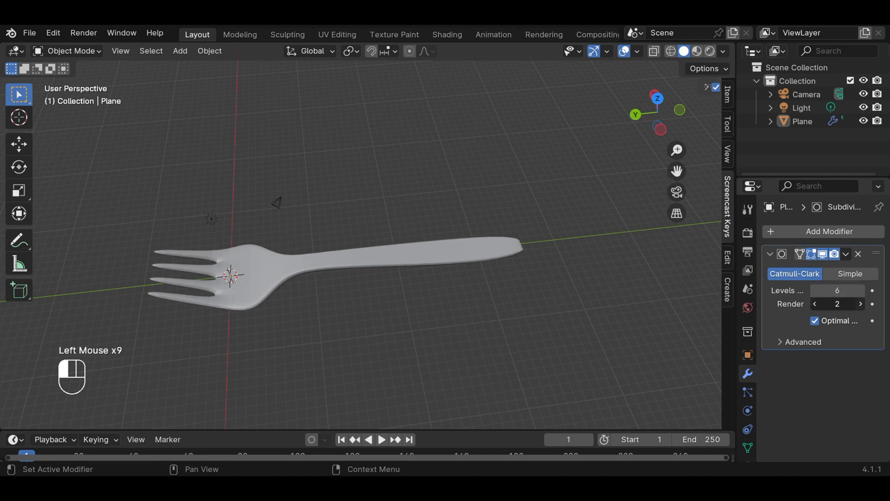
{"action": "left_click", "coordinate": [861, 304]}
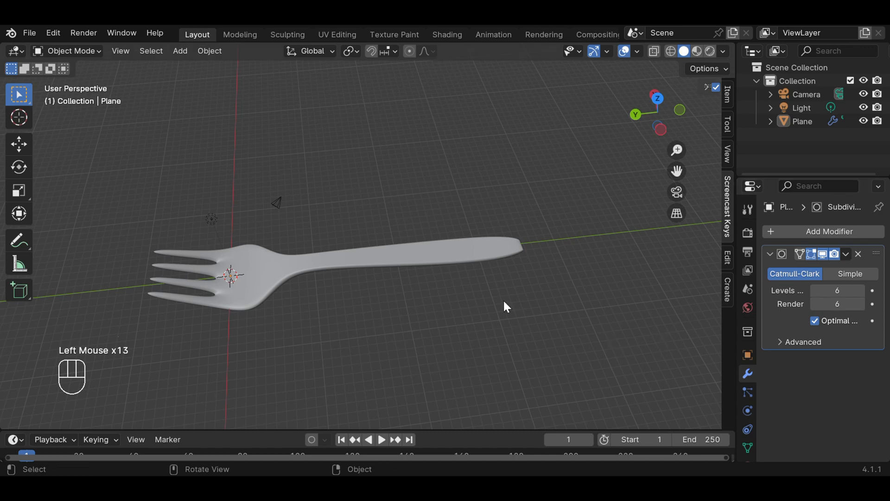
- Apply the Subdivision Surface modifier to the fork
{"action": "middle_click_drag", "start_coordinate": [505, 305], "coordinate": [481, 277]}
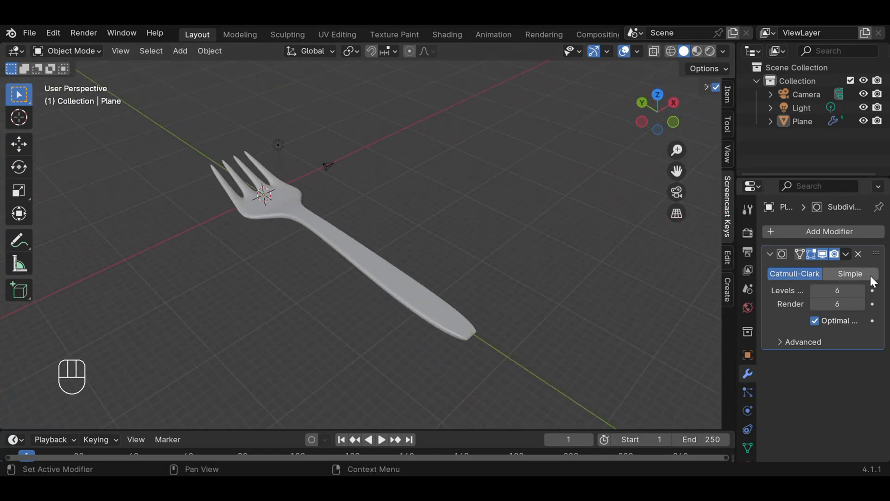
{"action": "left_click", "coordinate": [846, 255]}
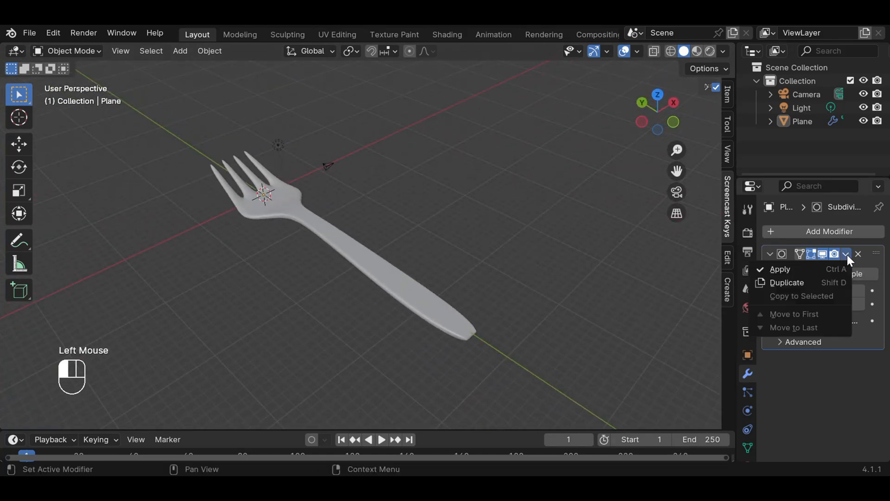
{"action": "left_click", "coordinate": [803, 269]}
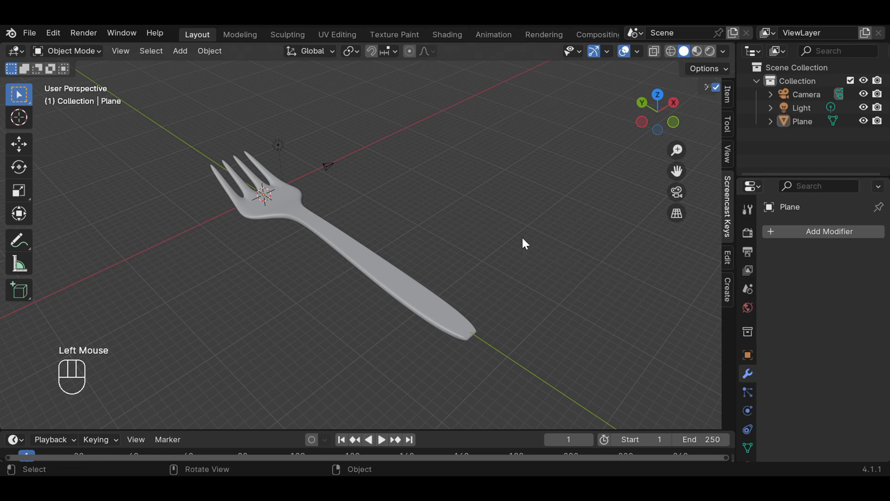
- Hide the floor grid and the X and Y axis lines in the viewport overlays
{"action": "left_click", "coordinate": [638, 51]}
{"action": "left_click", "coordinate": [692, 116]}
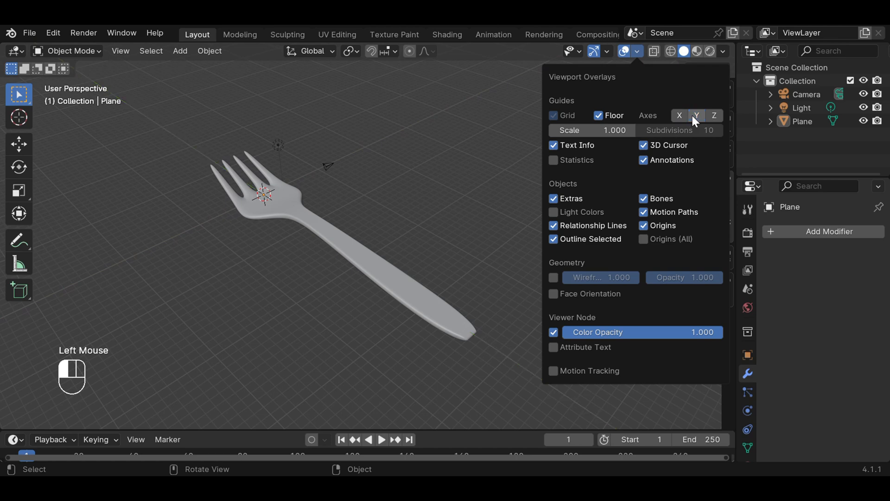
{"action": "left_click", "coordinate": [598, 116]}
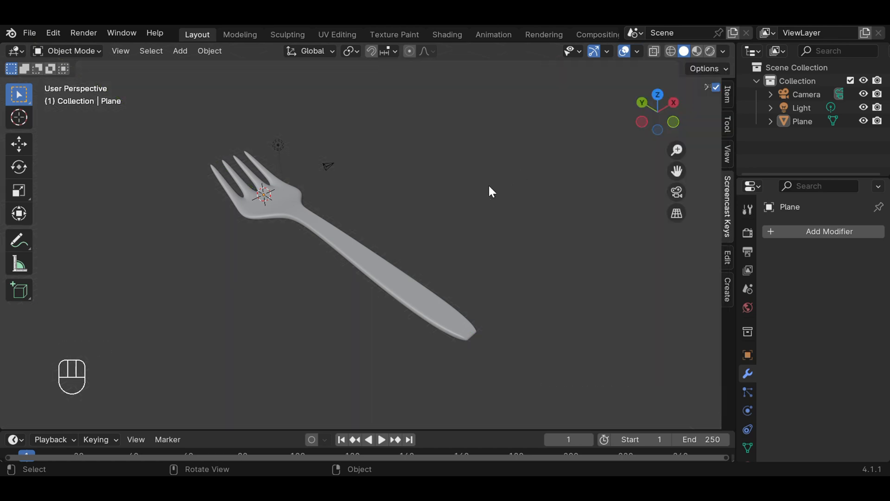
- Add a material slot to the fork and create a new material in it
{"action": "middle_click_drag", "start_coordinate": [459, 204], "coordinate": [513, 266]}
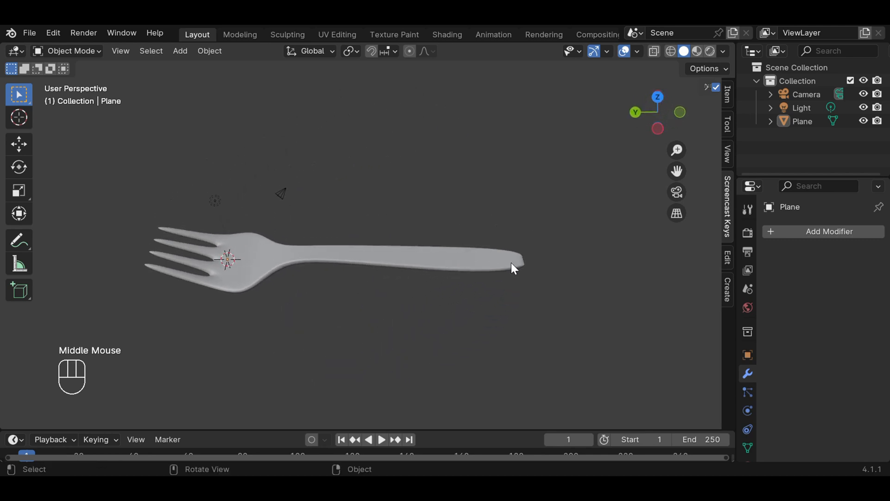
{"action": "left_click", "coordinate": [483, 260]}
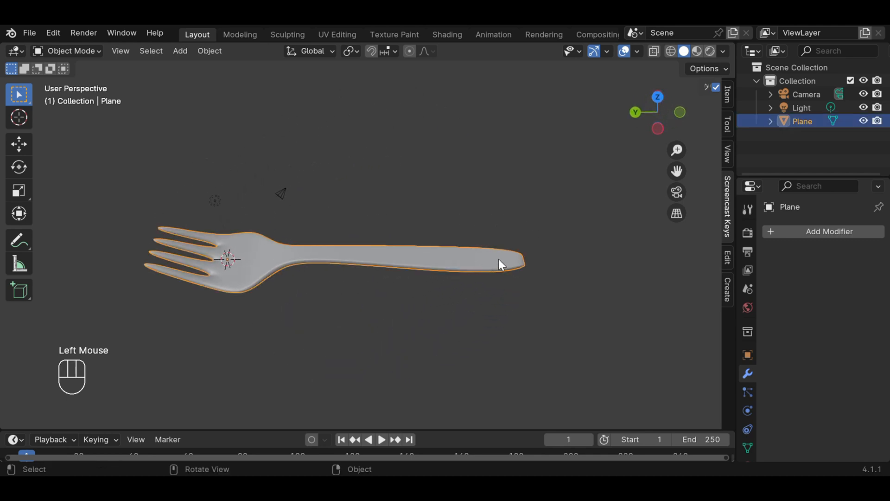
{"action": "scroll", "coordinate": [744, 408], "scroll_direction": "down", "scroll_amount": 3}
{"action": "left_click", "coordinate": [746, 419]}
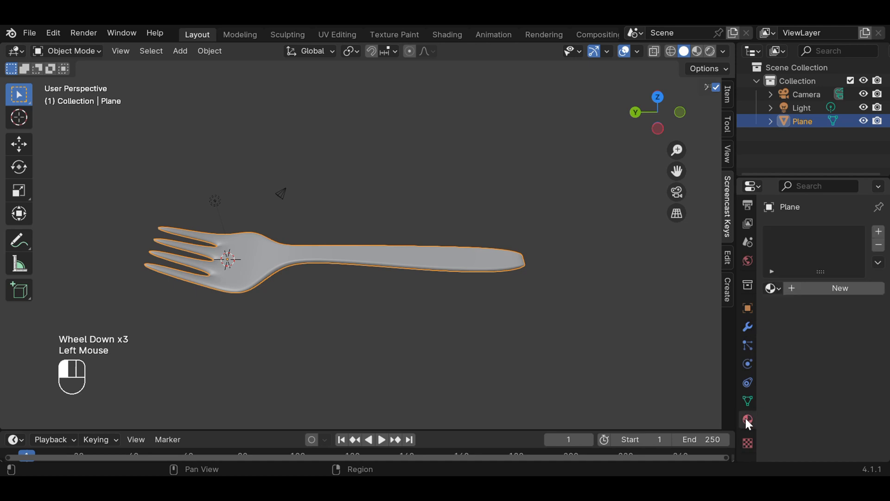
{"action": "left_click", "coordinate": [879, 233]}
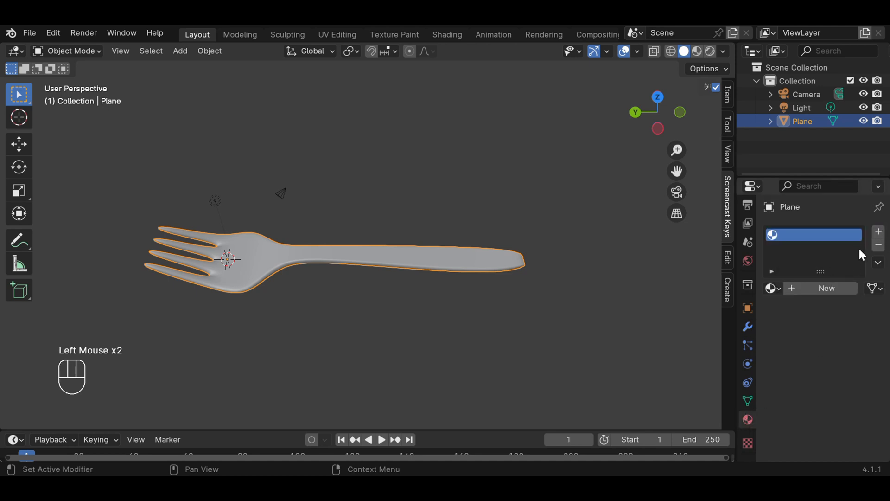
{"action": "left_click", "coordinate": [839, 288]}
- Expand Material Library VX in the fork's material settings and choose the Sample Materials library
{"action": "scroll", "coordinate": [805, 323], "scroll_direction": "down", "scroll_amount": 4}
{"action": "scroll", "coordinate": [804, 324], "scroll_direction": "down", "scroll_amount": 5}
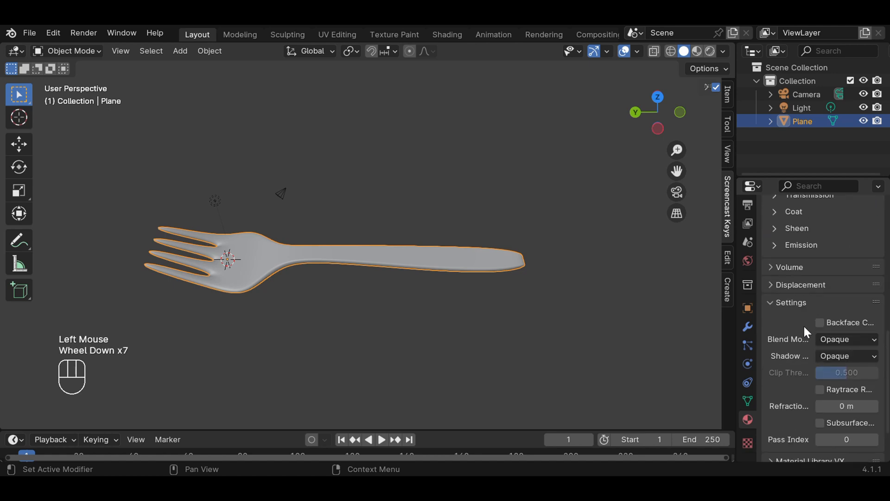
{"action": "left_click", "coordinate": [770, 399]}
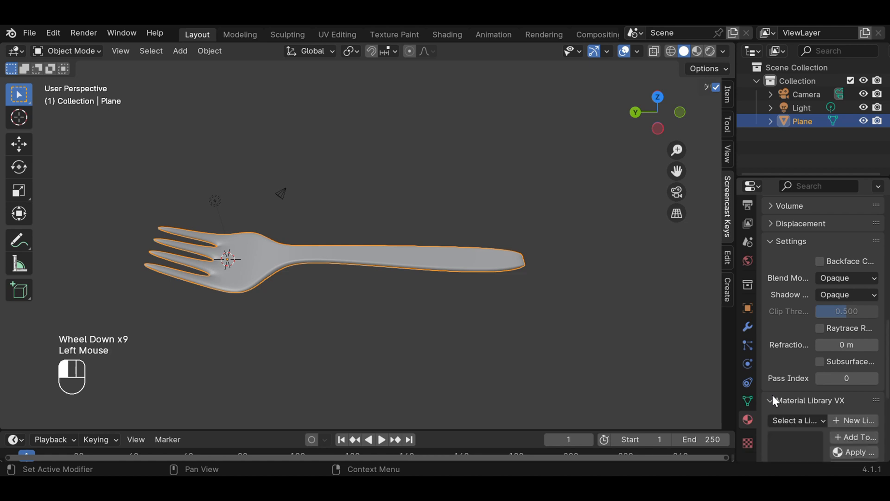
{"action": "scroll", "coordinate": [789, 377], "scroll_direction": "down", "scroll_amount": 2}
{"action": "left_click", "coordinate": [816, 338]}
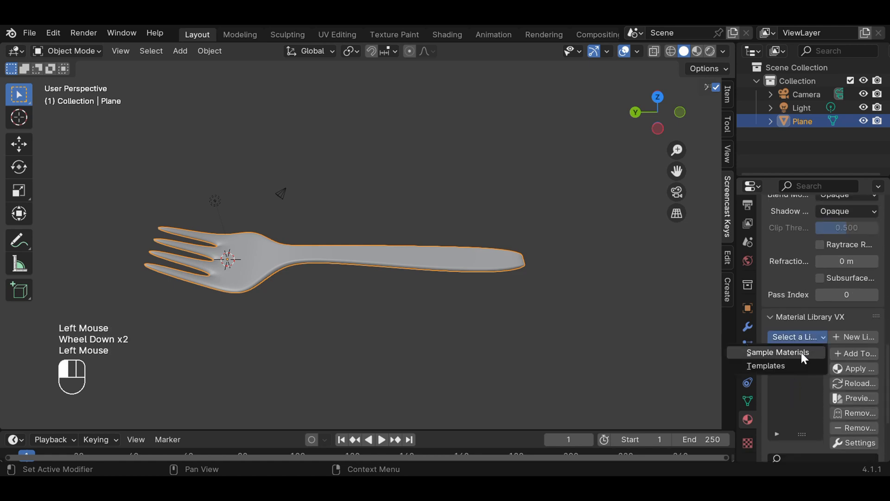
{"action": "left_click", "coordinate": [804, 353]}
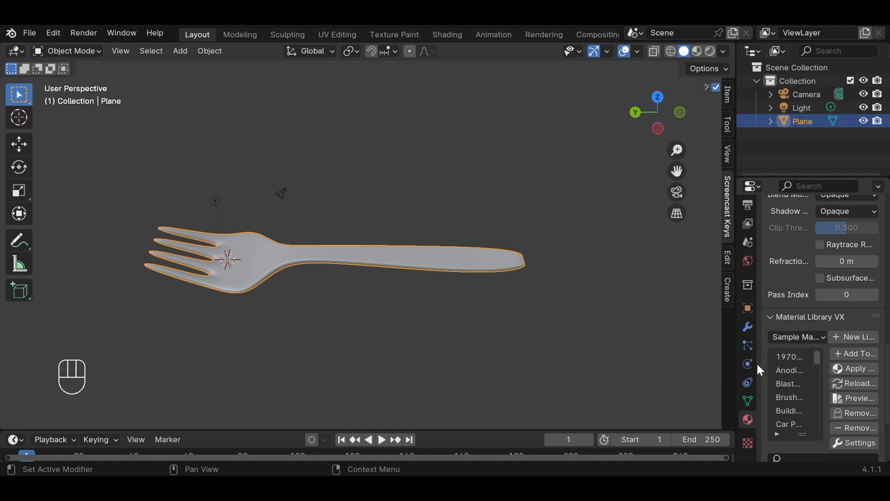
- Widen the properties editor and apply the Brushed Metal library material to the selected fork
{"action": "left_click_drag", "start_coordinate": [757, 362], "coordinate": [662, 358]}
{"action": "left_click_drag", "start_coordinate": [736, 363], "coordinate": [669, 363]}
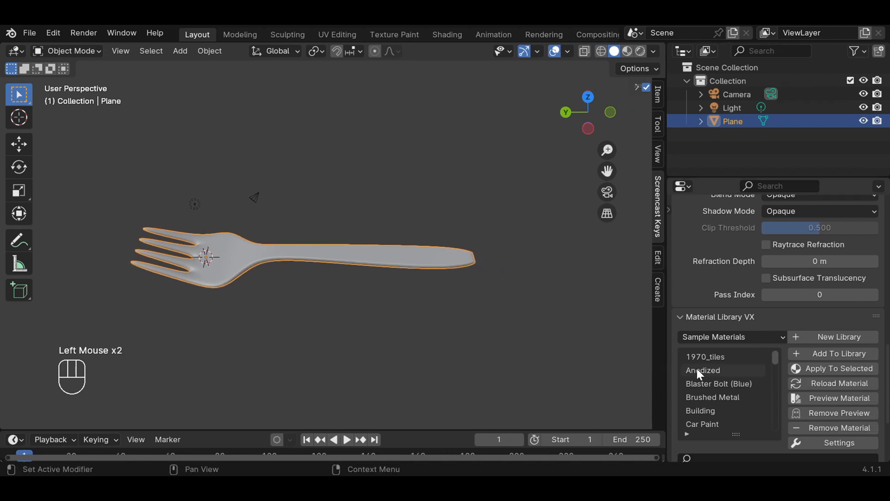
{"action": "left_click", "coordinate": [747, 395]}
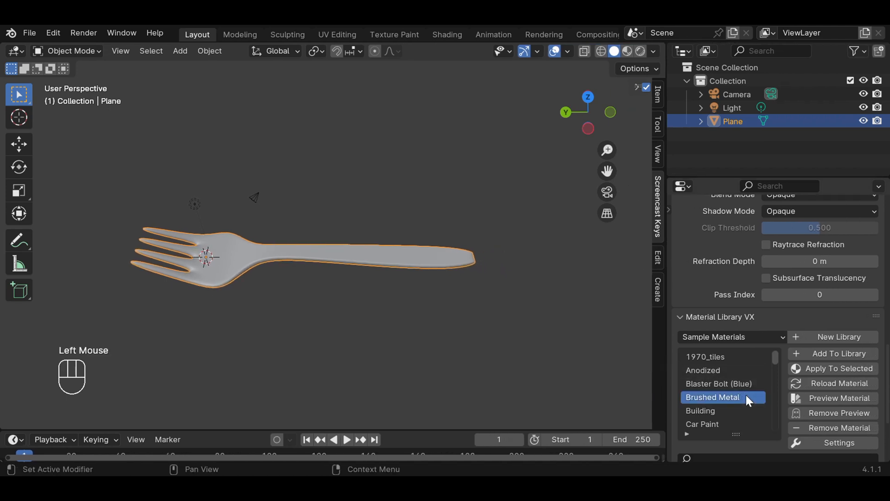
{"action": "left_click", "coordinate": [840, 368]}
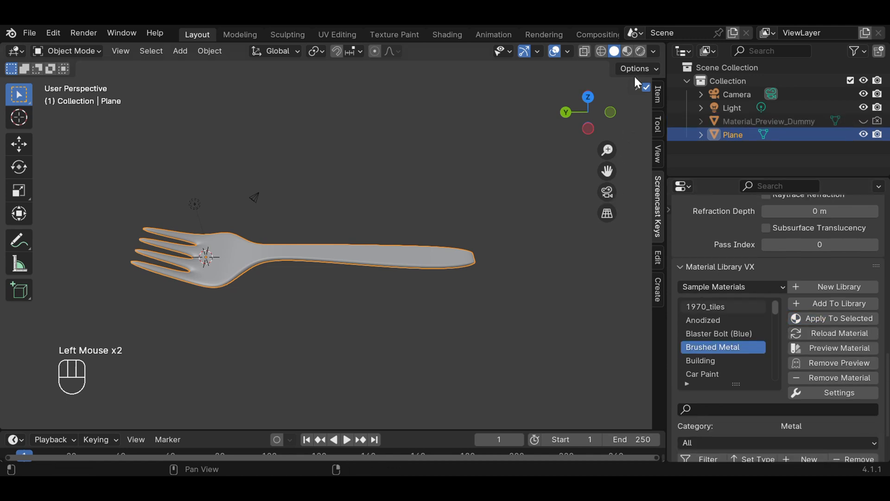
- Switch the viewport to Material Preview shading and deselect the fork to inspect its material
{"action": "left_click", "coordinate": [630, 52]}
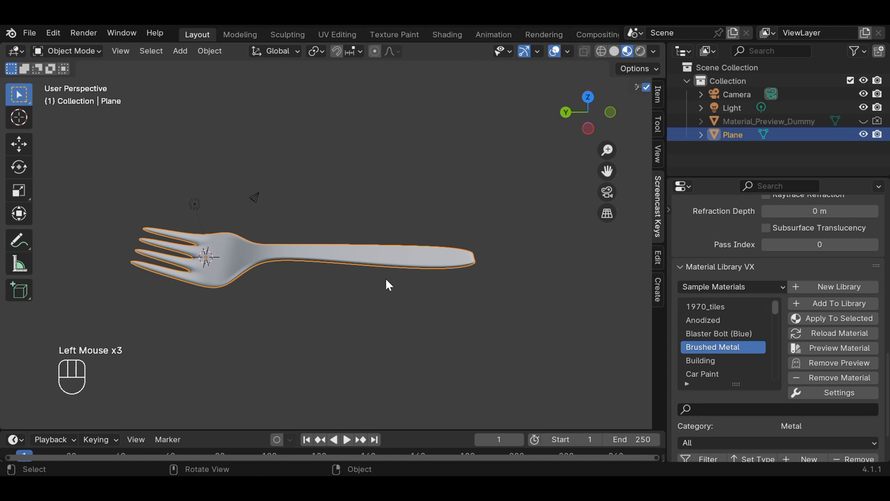
{"action": "left_click", "coordinate": [384, 294]}
{"action": "mouse_move", "coordinate": [370, 299]}
{"action": "middle_mouse_down"}
{"action": "mouse_move", "coordinate": [398, 207]}
{"action": "mouse_move", "coordinate": [414, 271]}
{"action": "mouse_move", "coordinate": [369, 312]}
{"action": "mouse_move", "coordinate": [236, 298]}
{"action": "mouse_move", "coordinate": [98, 256]}
{"action": "mouse_move", "coordinate": [407, 303]}
{"action": "mouse_move", "coordinate": [371, 302]}
{"action": "middle_mouse_up"}
{"action": "scroll", "coordinate": [291, 299], "scroll_direction": "up", "scroll_amount": 1}
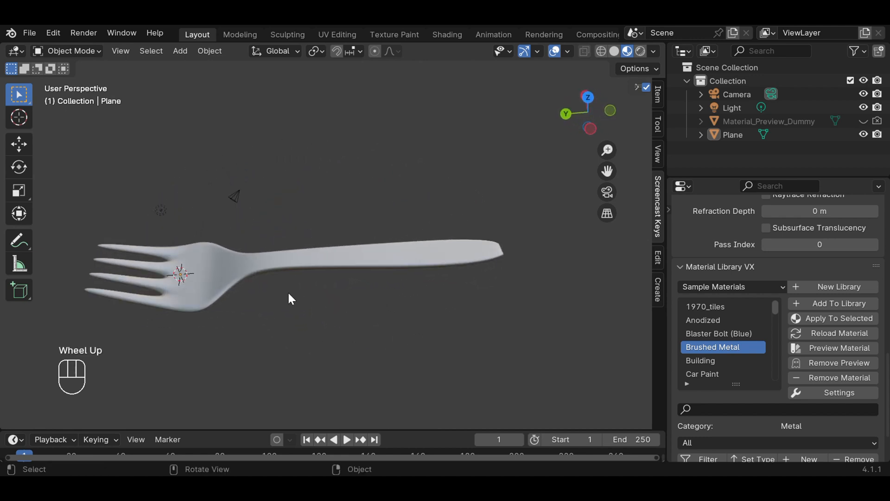
{"action": "left_click_drag", "start_coordinate": [616, 173], "coordinate": [654, 158]}
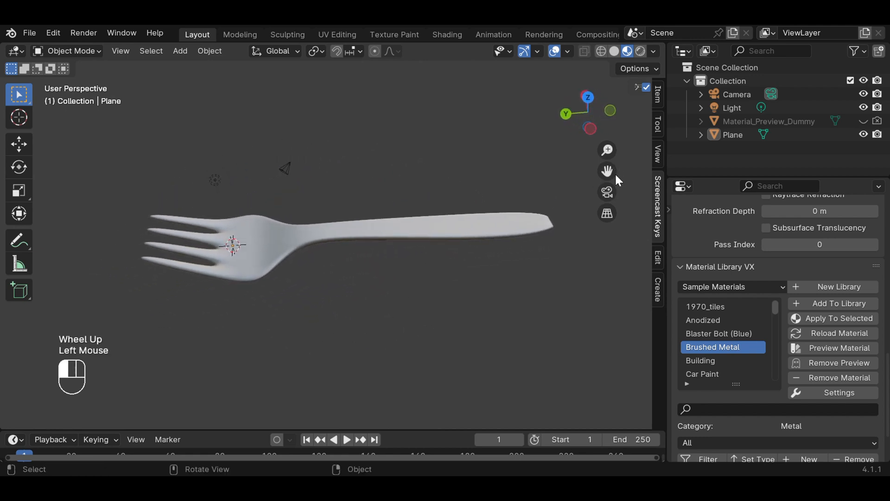